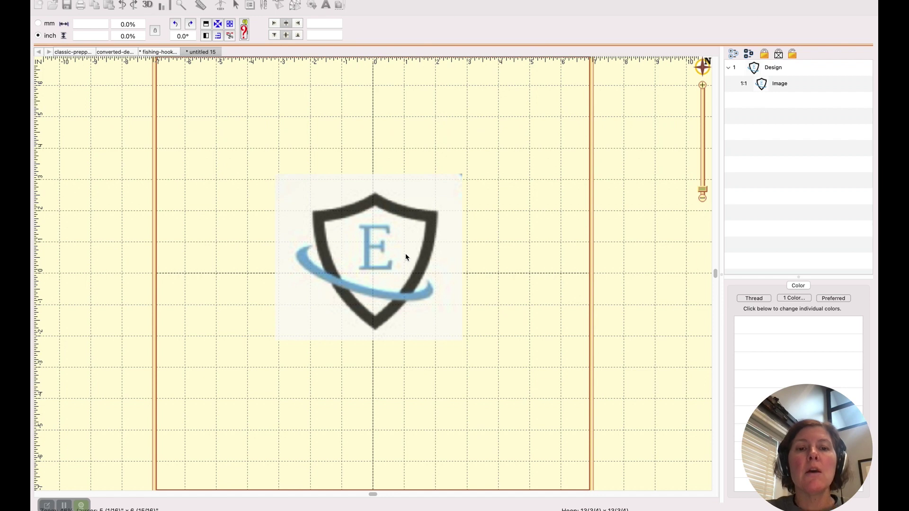
- Switch to the StitchArtist digitizing tools and open the backdrop image file dialog
left_click(405, 256)
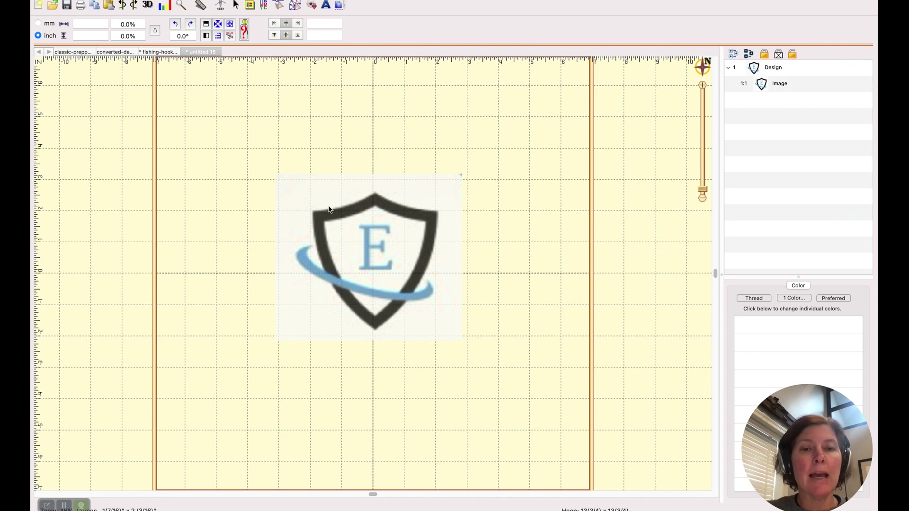
left_click(429, 252)
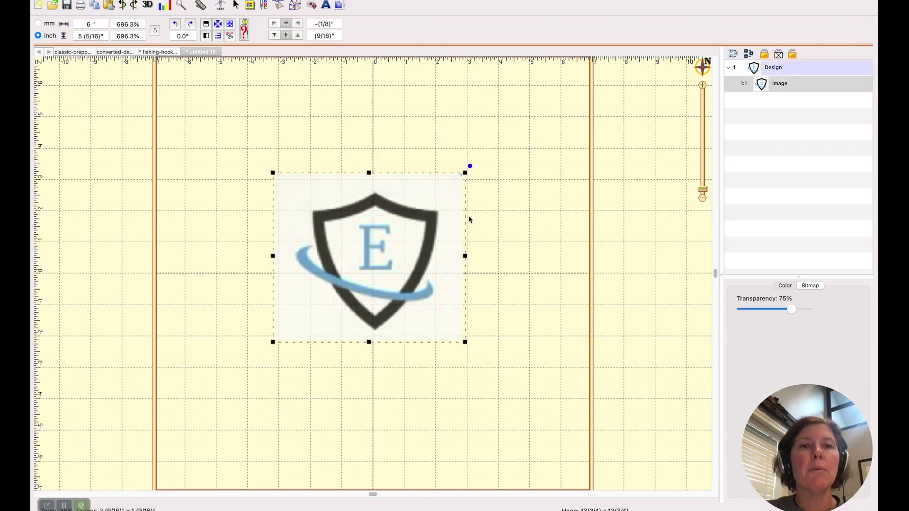
left_click(545, 188)
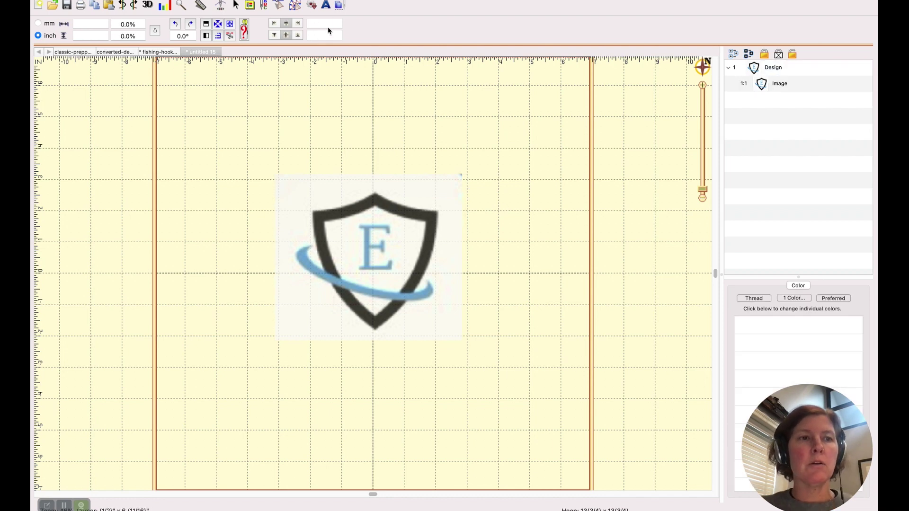
left_click(294, 6)
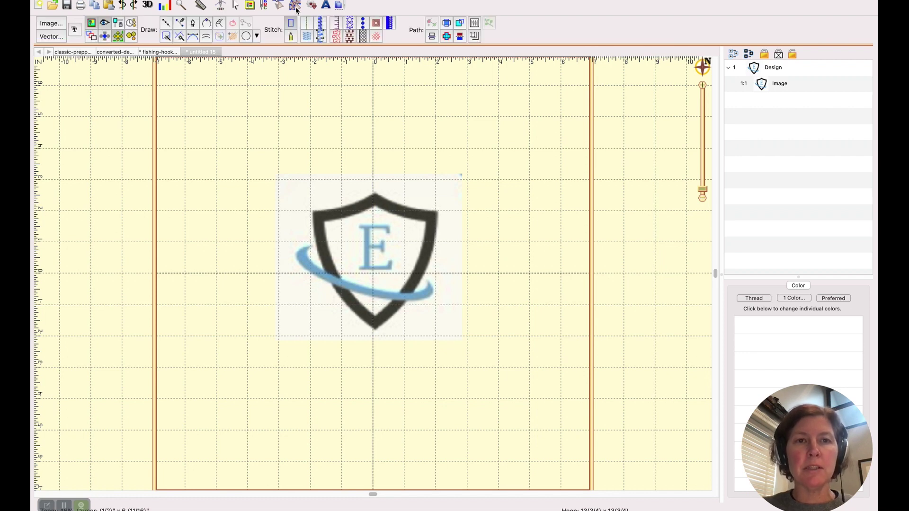
left_click(53, 26)
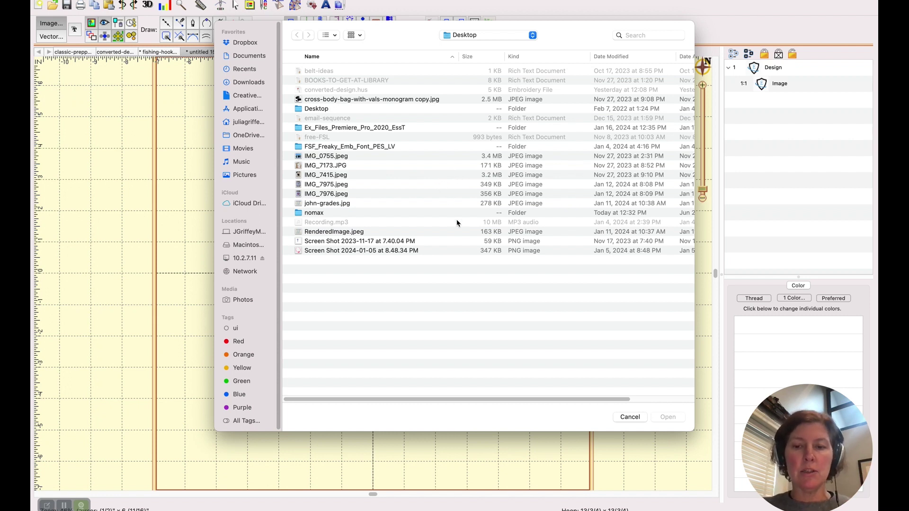
left_click(637, 419)
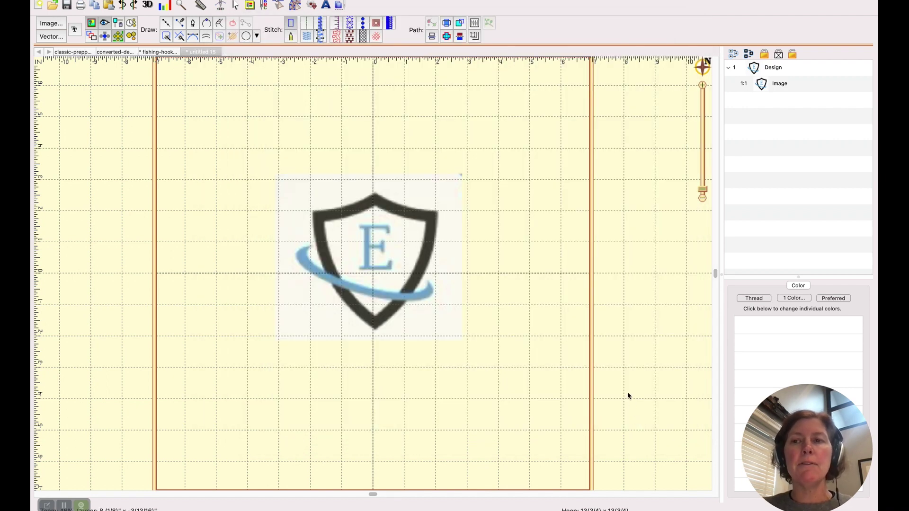
left_click(92, 25)
- Show the logo backdrop again, shrink it toward the hoop centre, and zoom in on the E and swoosh
left_click(92, 25)
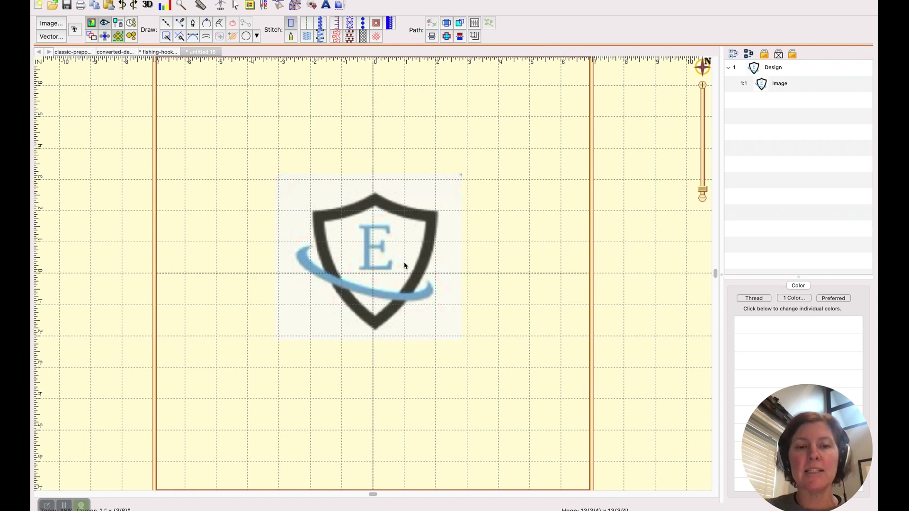
left_click(397, 250)
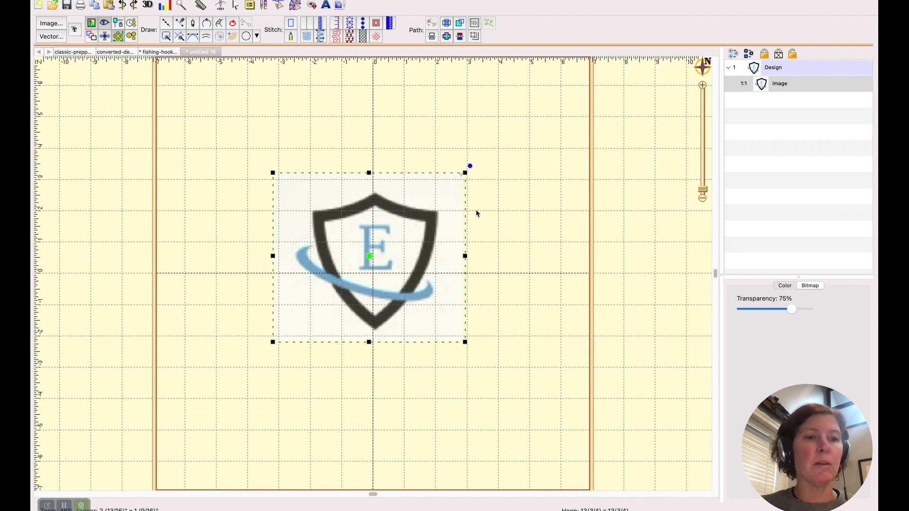
left_click_drag(464, 172, 427, 211)
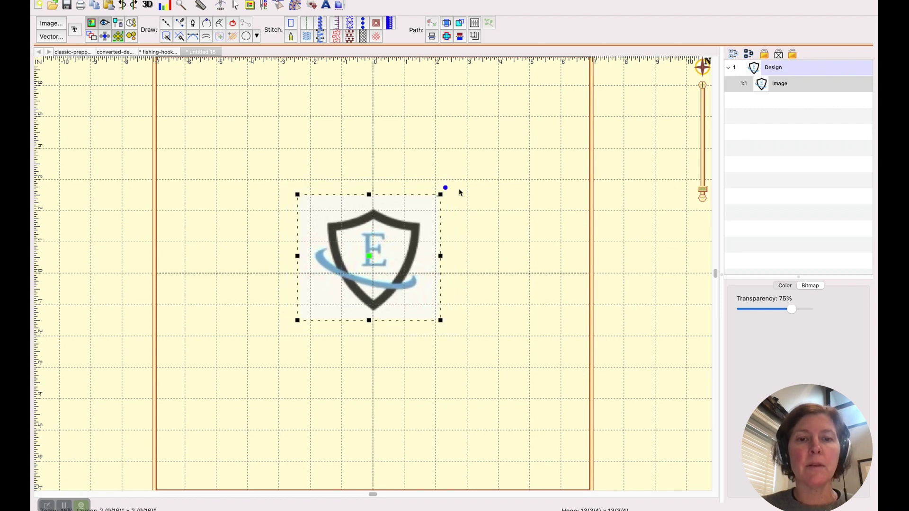
left_click(471, 182)
left_click_drag(705, 191, 705, 179)
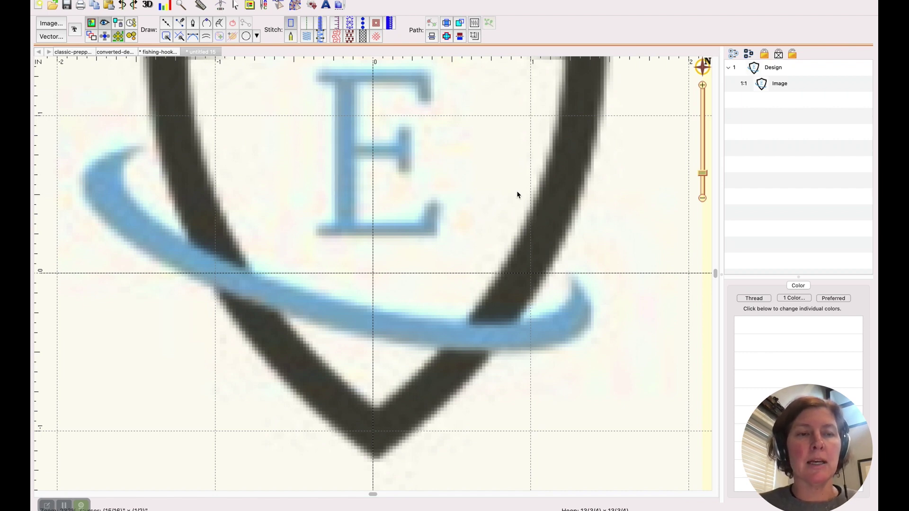
- Trace the blue swoosh's outline with Bezier points around both tips and along its edges
left_click(181, 24)
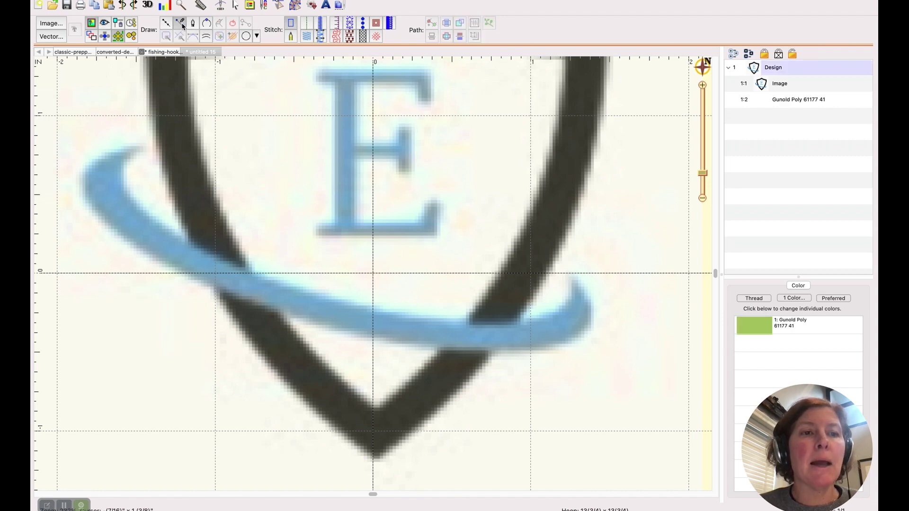
left_click(141, 147)
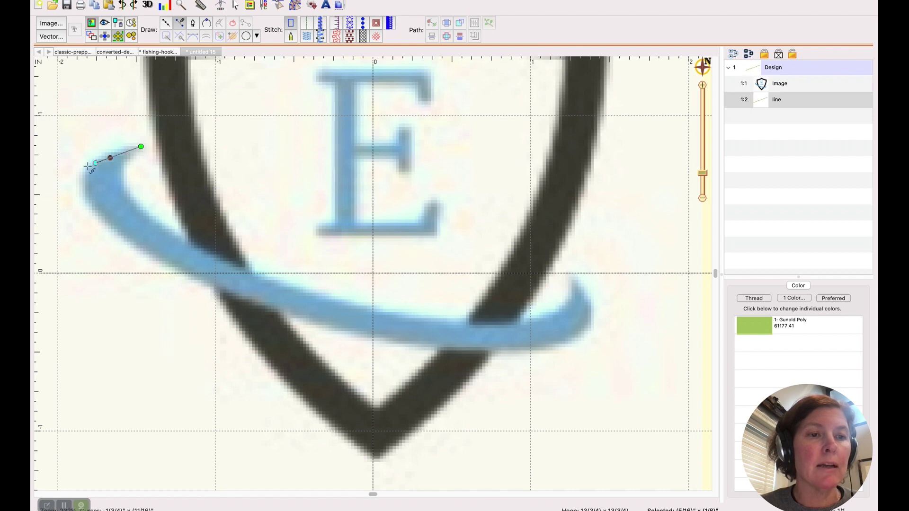
left_click_drag(95, 163, 125, 242)
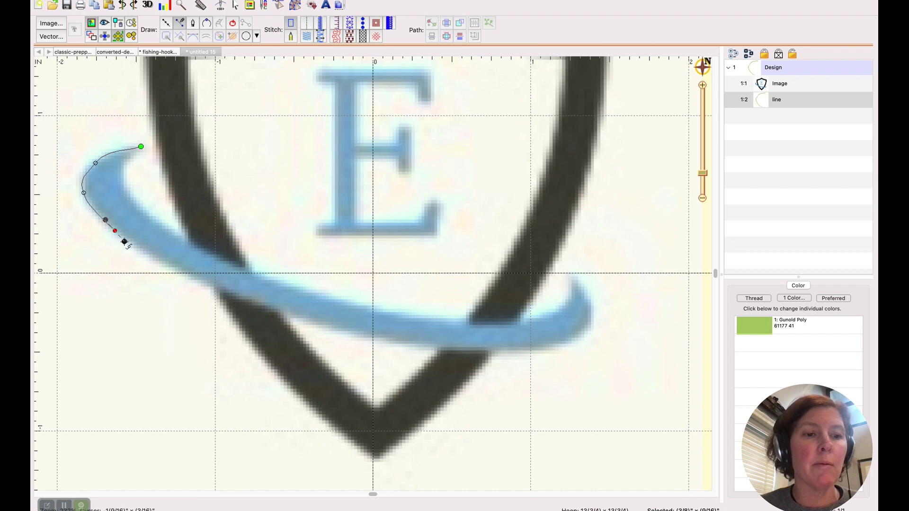
left_click_drag(289, 317, 313, 326)
left_click_drag(476, 350, 579, 338)
left_click_drag(592, 318, 596, 304)
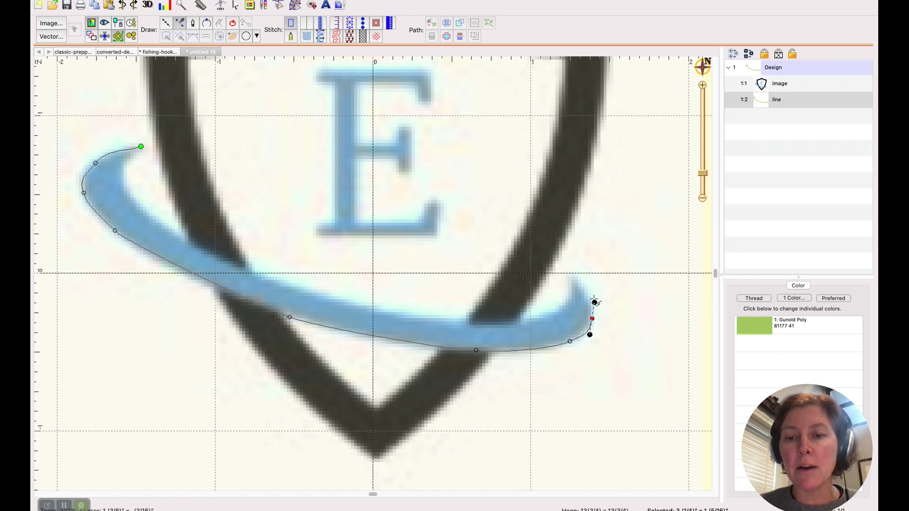
left_click(573, 276)
left_click_drag(570, 304, 553, 314)
left_click_drag(434, 320, 375, 308)
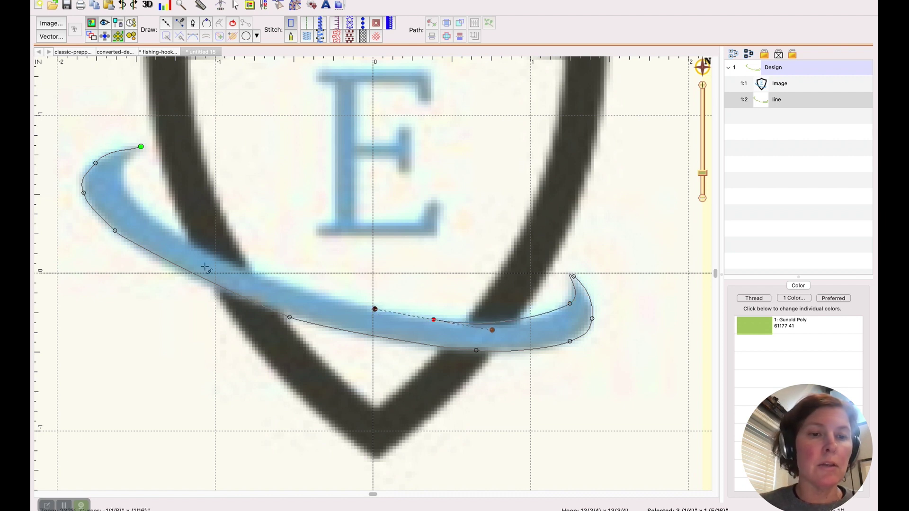
left_click_drag(211, 254, 124, 168)
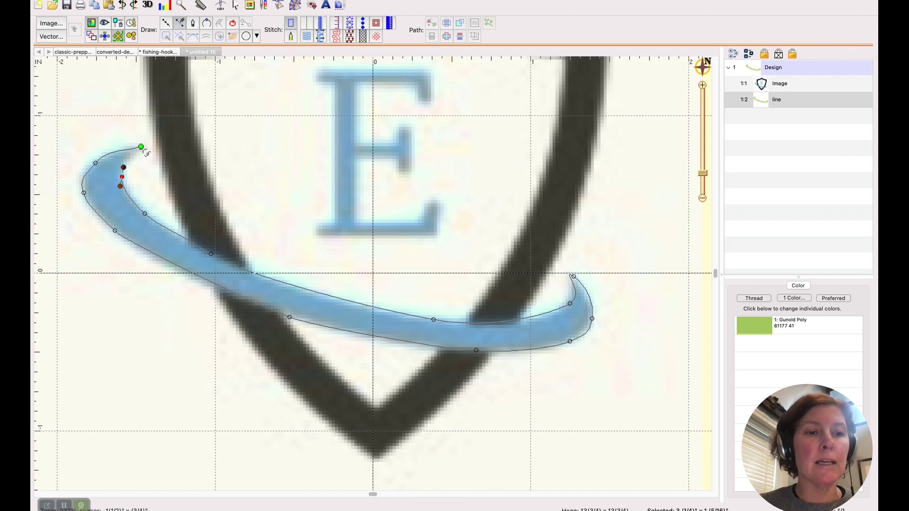
- Finish the swoosh outline, make its right tip a cusp, and reshape the right end
left_click(233, 27)
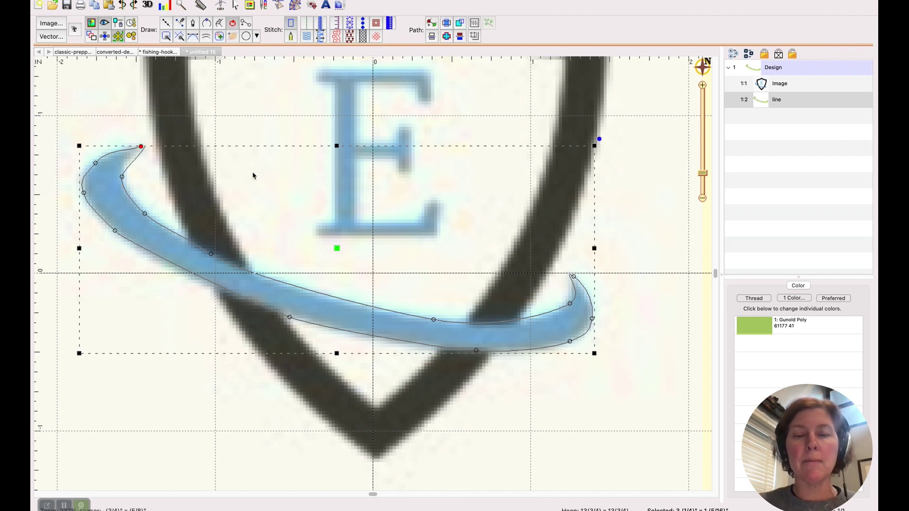
left_click(641, 286)
left_click(572, 279)
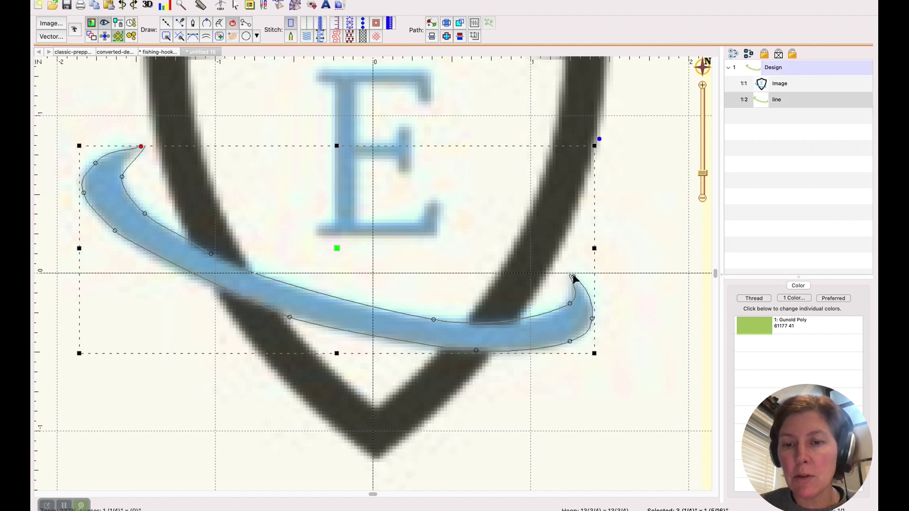
left_click(574, 277)
right_click(576, 278)
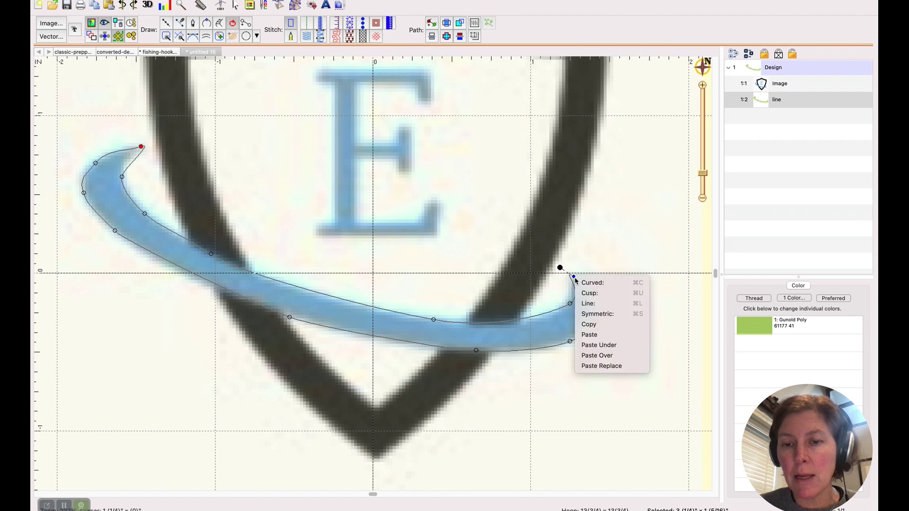
left_click(594, 294)
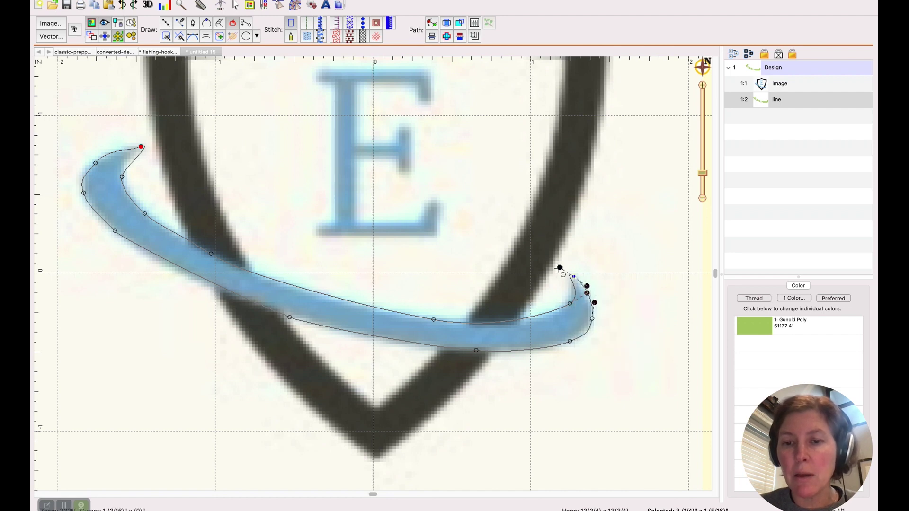
left_click_drag(560, 268, 566, 306)
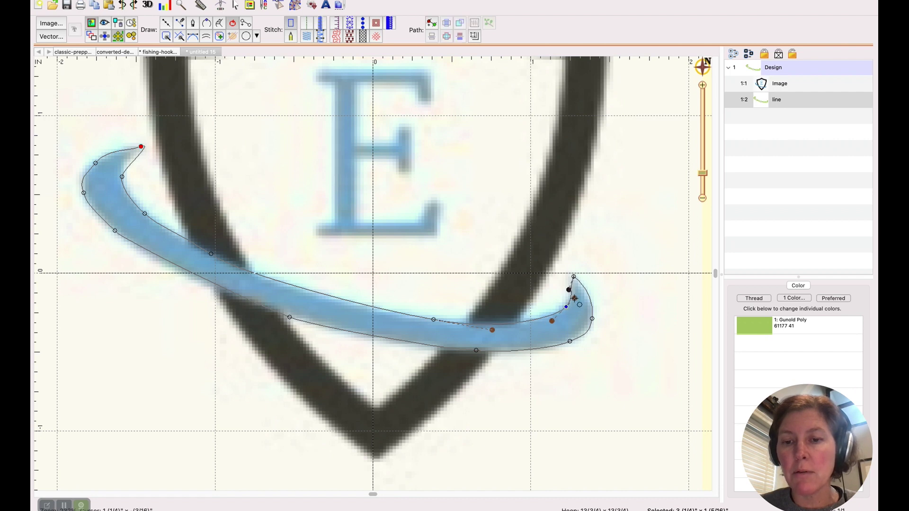
left_click(592, 319)
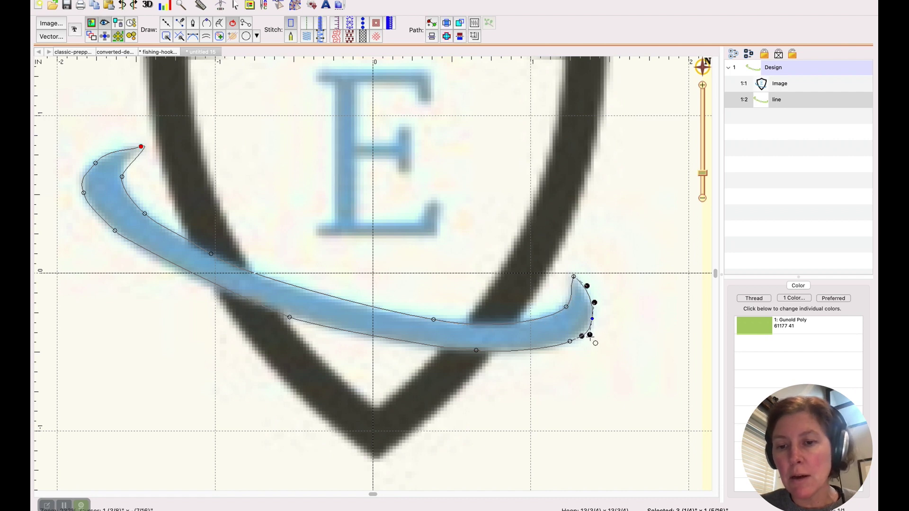
left_click_drag(590, 335, 589, 334)
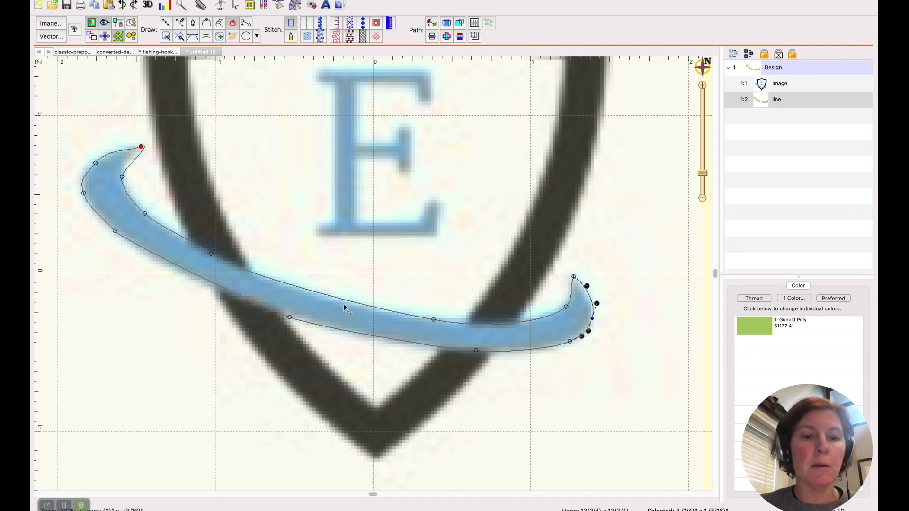
- Make the swoosh's left tip node a cusp and reshape its curve handles
left_click(141, 148)
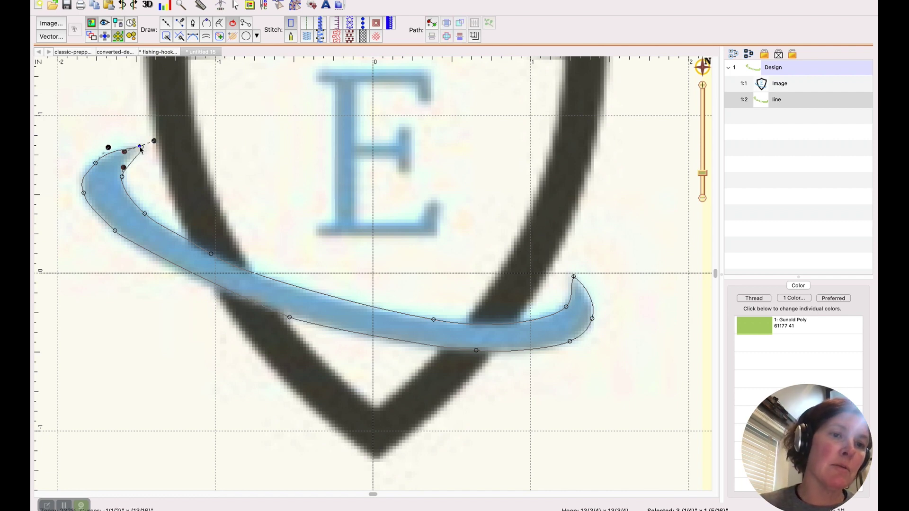
right_click(141, 147)
left_click(154, 164)
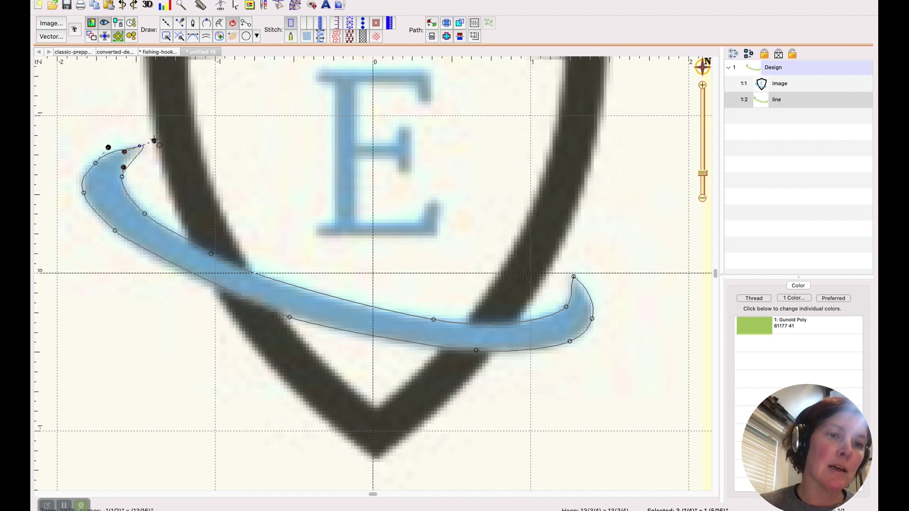
left_click_drag(154, 140, 80, 177)
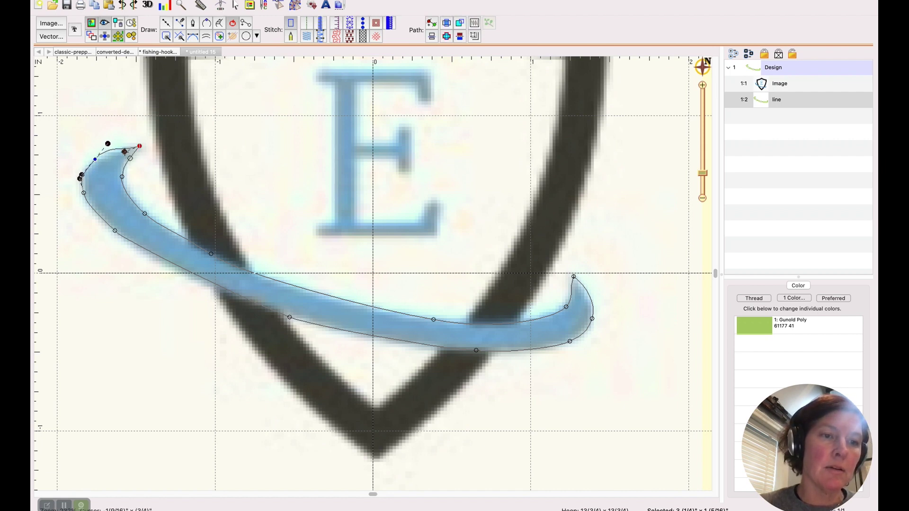
left_click_drag(125, 151, 102, 151)
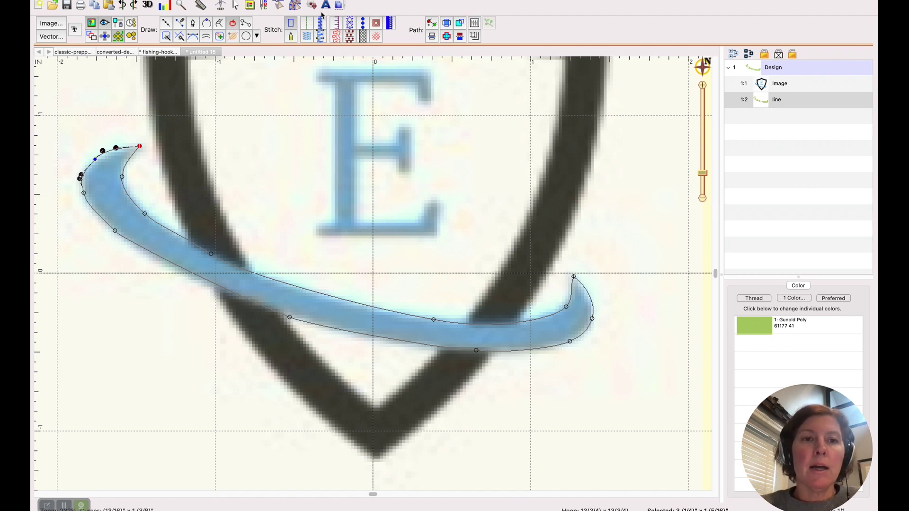
- Convert the swoosh outline to a Tatami fill and reshape its left end to match the artwork
left_click(307, 37)
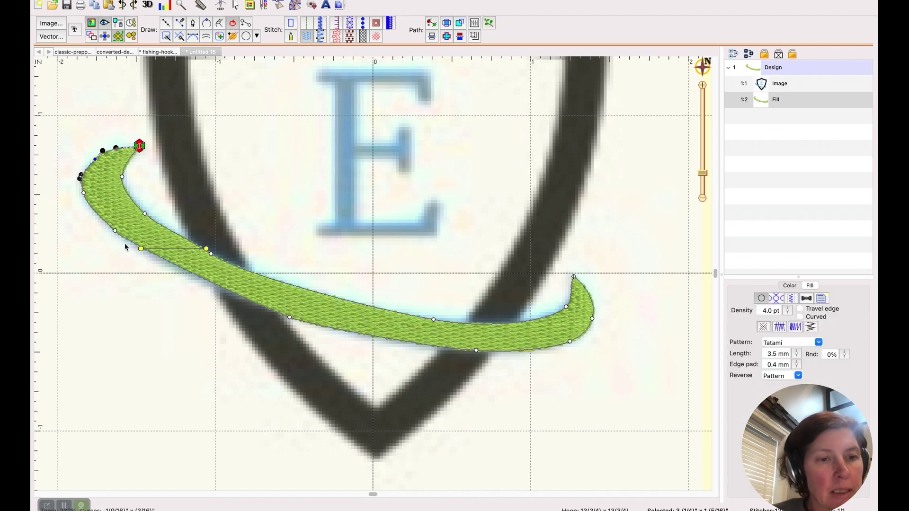
left_click(115, 231)
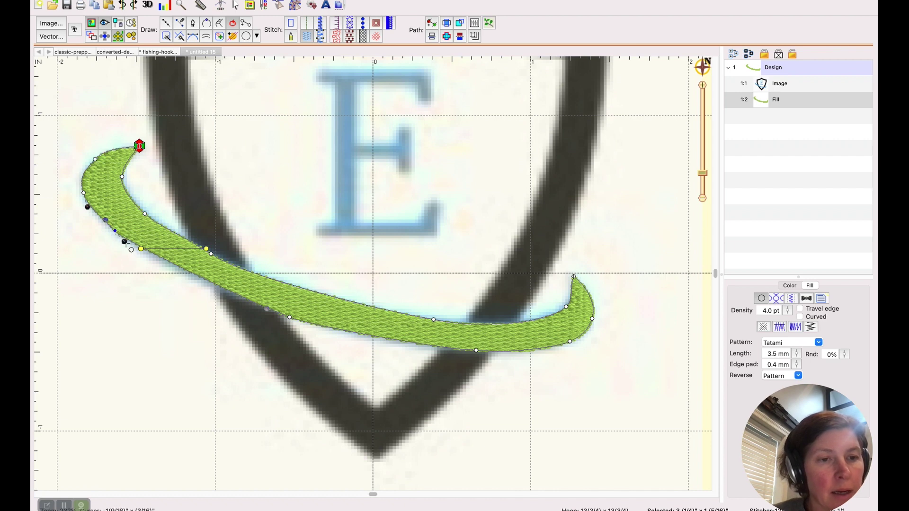
left_click_drag(124, 241, 165, 274)
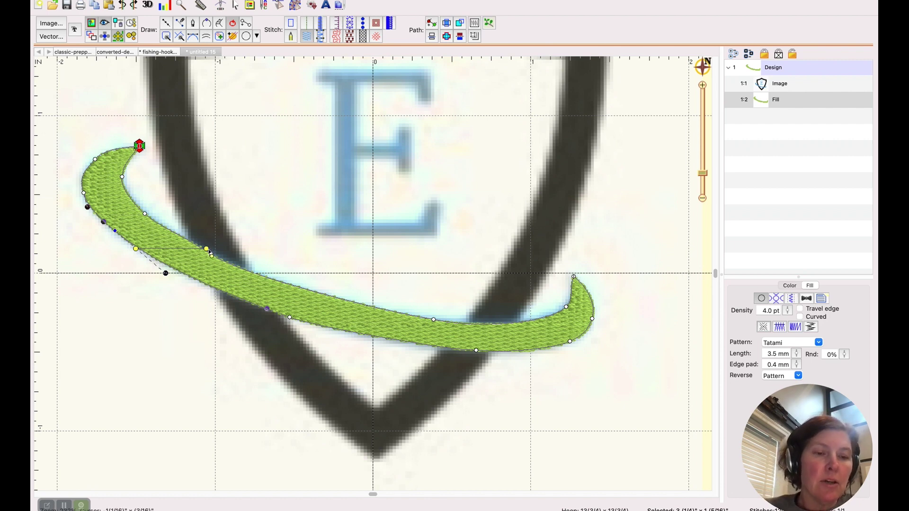
left_click_drag(208, 251, 183, 194)
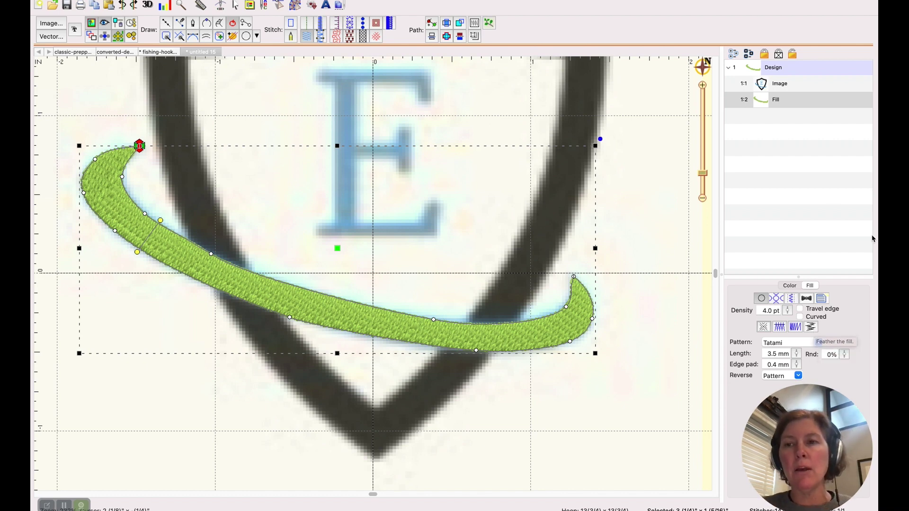
left_click(704, 186)
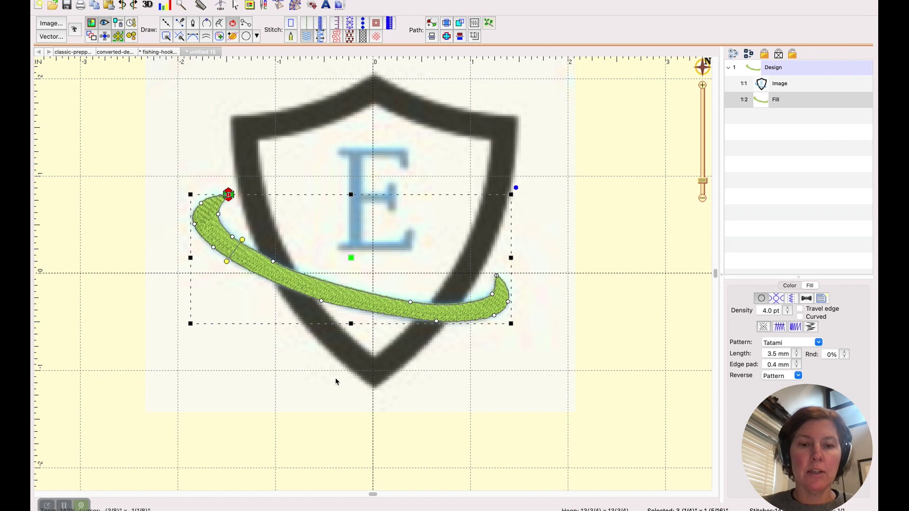
- Digitize the shield's bottom V as a satin column from the swoosh to the tip and back up
left_click(219, 23)
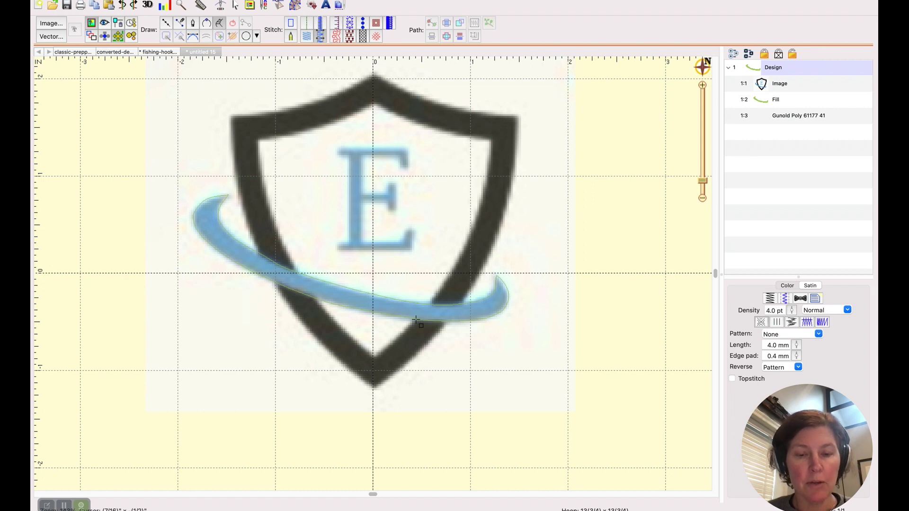
left_click(416, 320)
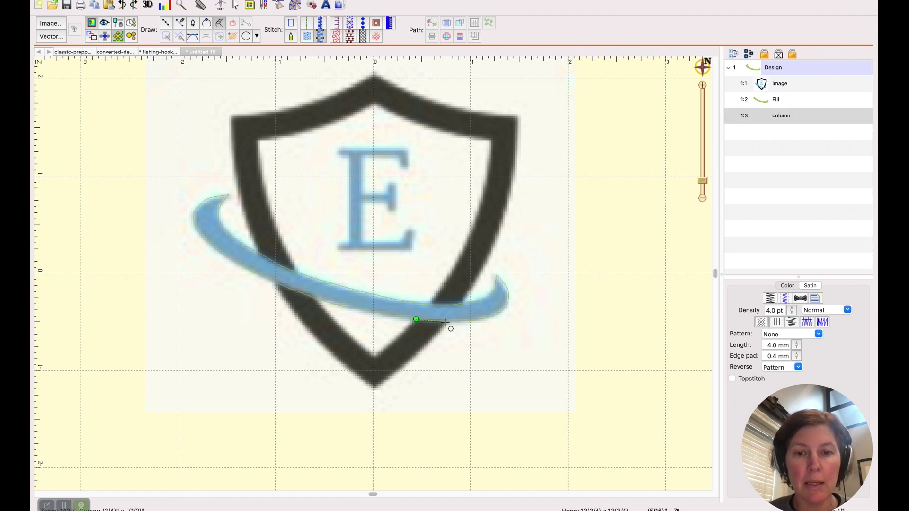
left_click(445, 322)
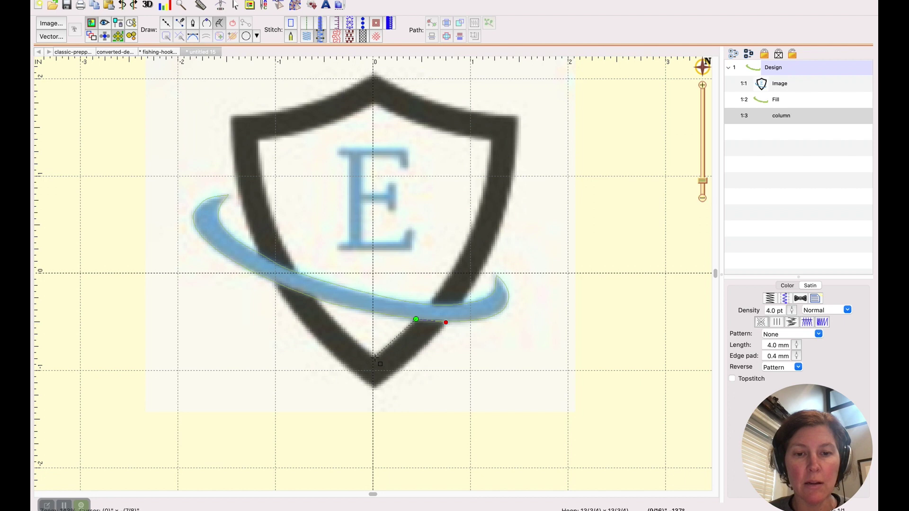
left_click(375, 356)
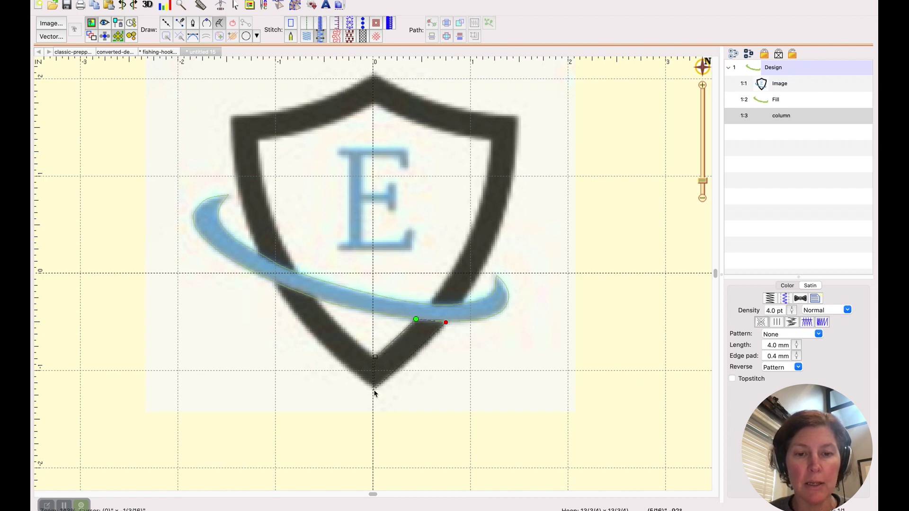
left_click(374, 389)
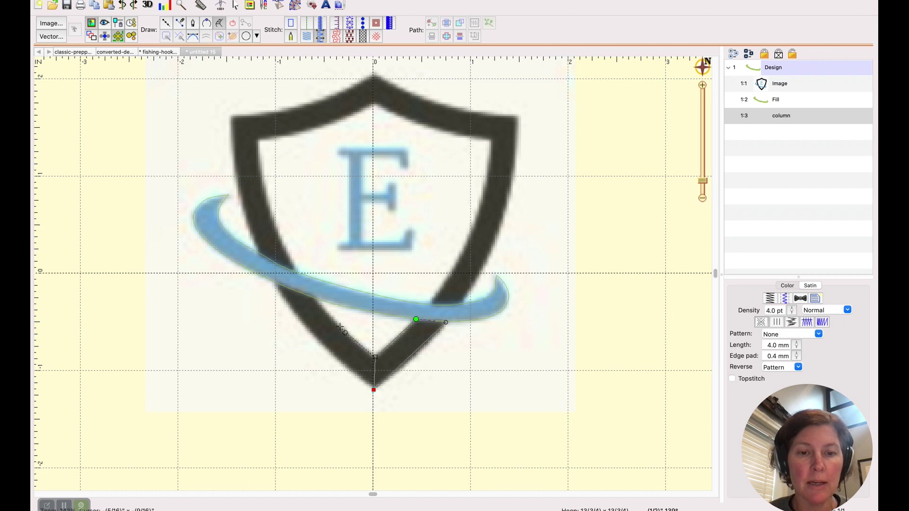
left_click(320, 344)
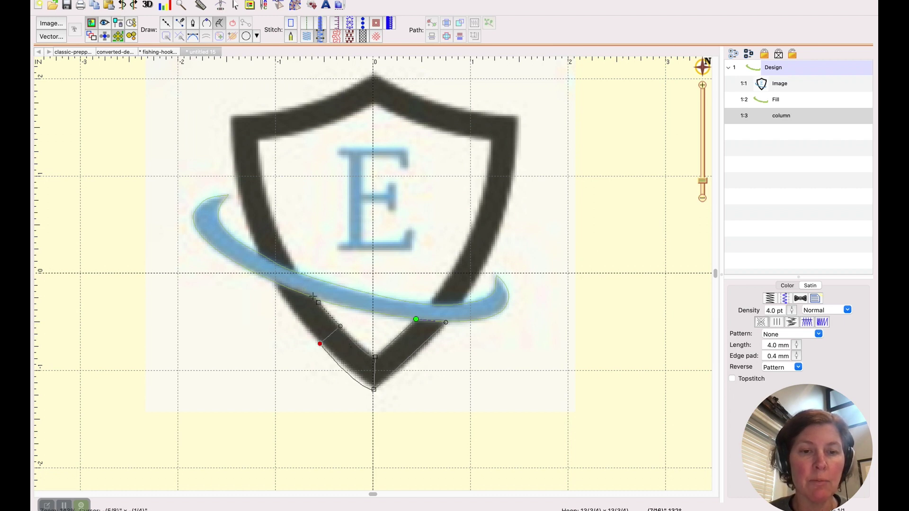
left_click(273, 280)
key("Return")
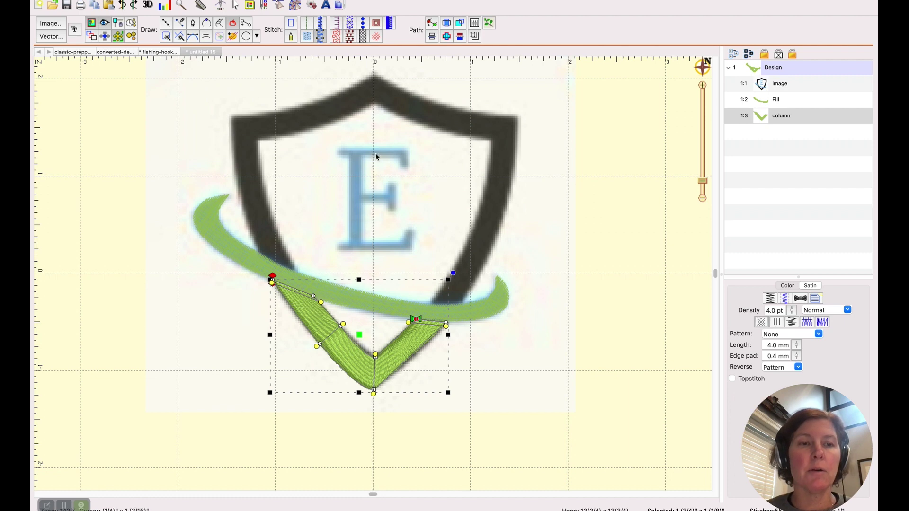
- Start a satin column at the swoosh, running up the shield's left side and along the top edge
left_click(219, 23)
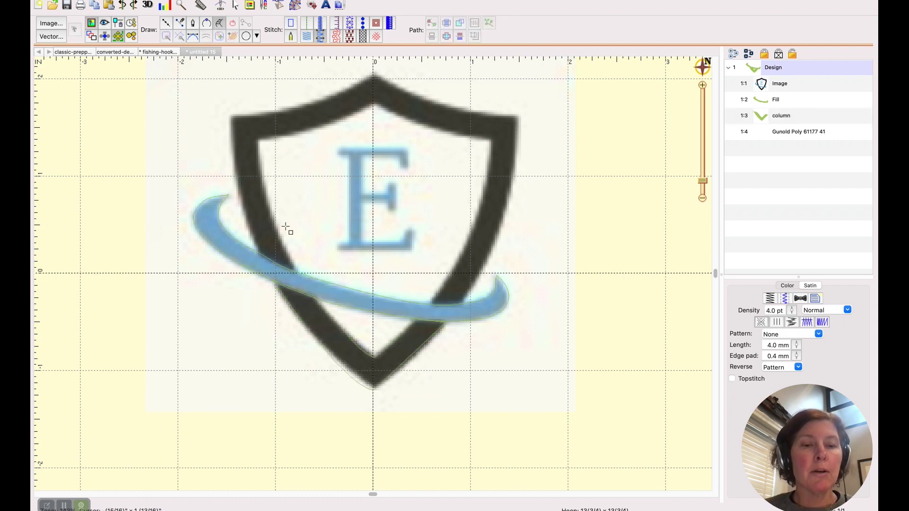
left_click(300, 275)
left_click(263, 261)
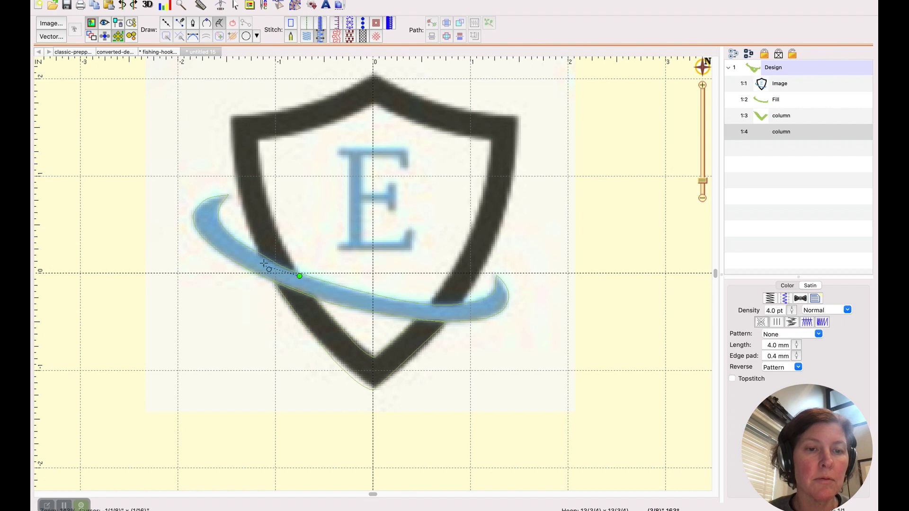
left_click(267, 204)
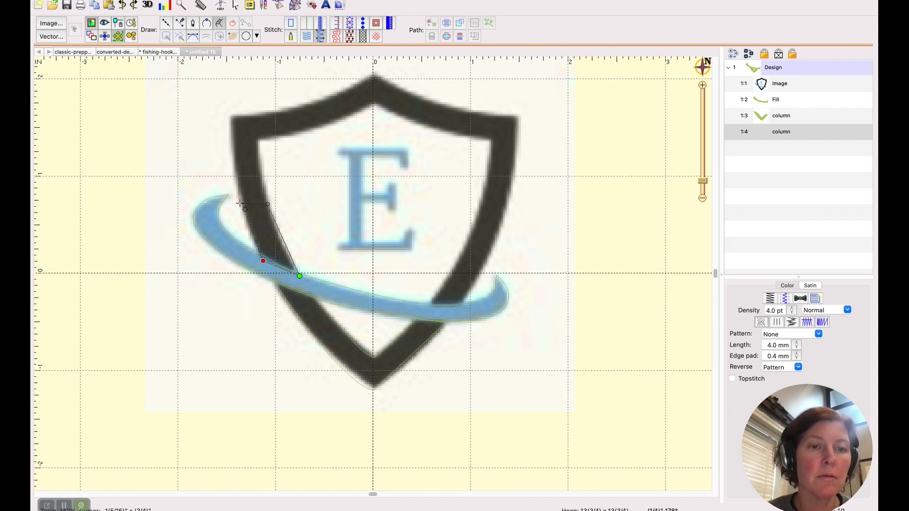
left_click(240, 204)
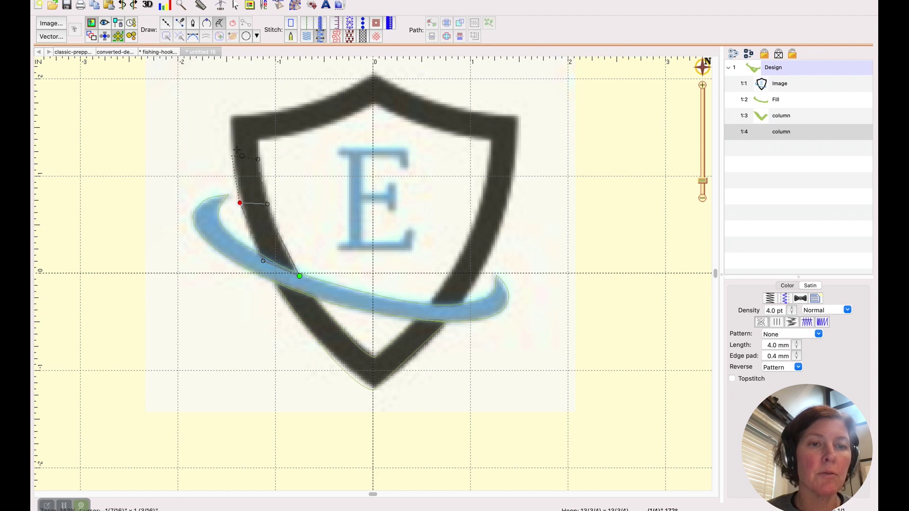
left_click(233, 156)
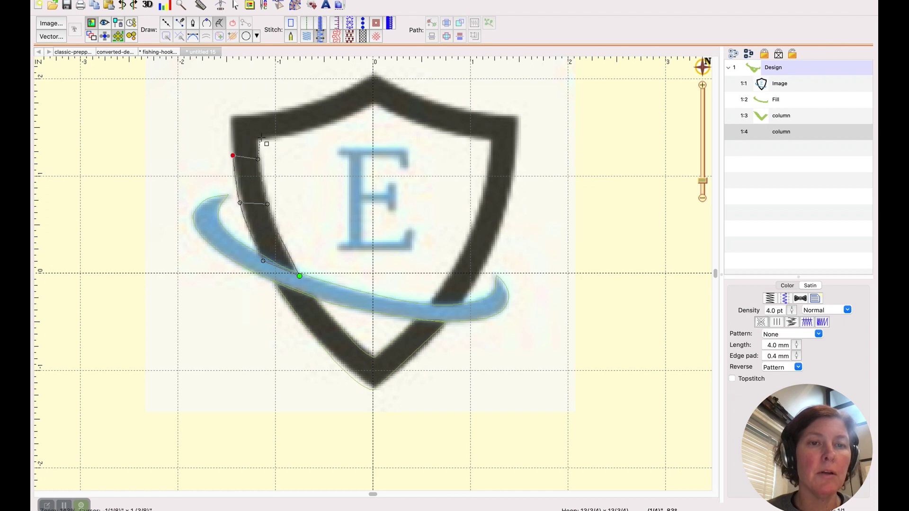
left_click(231, 118)
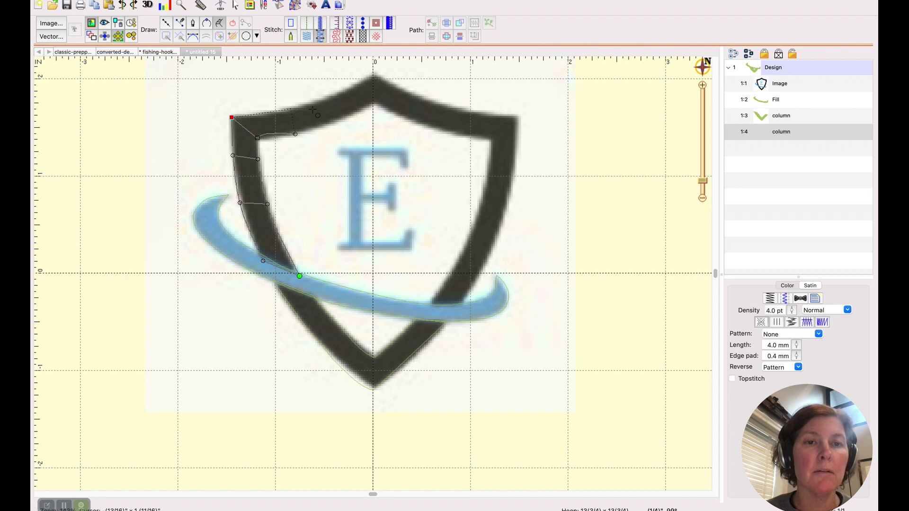
left_click(291, 108)
left_click(343, 103)
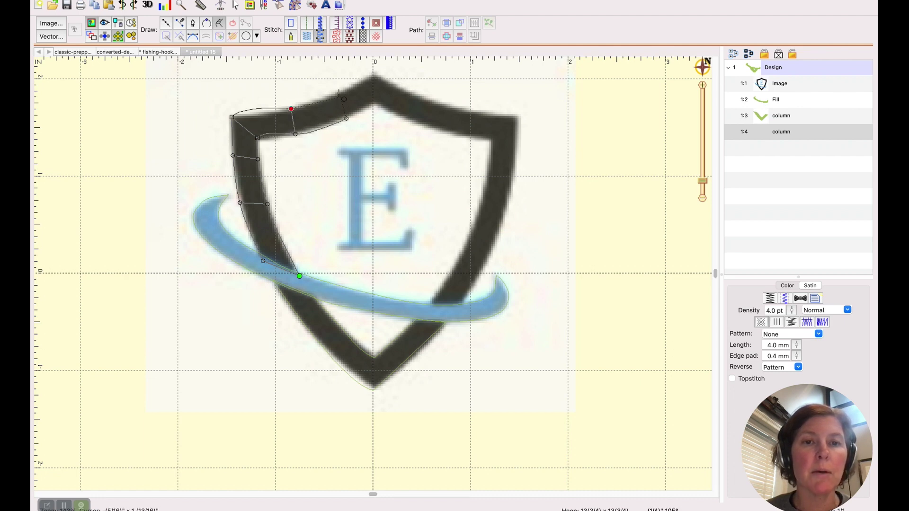
left_click(339, 94)
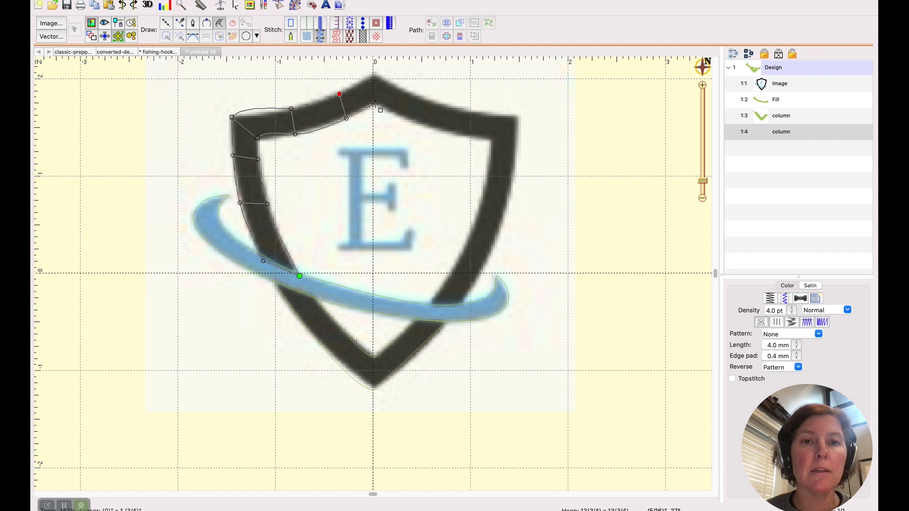
left_click(375, 103)
- Continue the column over the top peak and down the right edge to the swoosh, then finish it
left_click(376, 75)
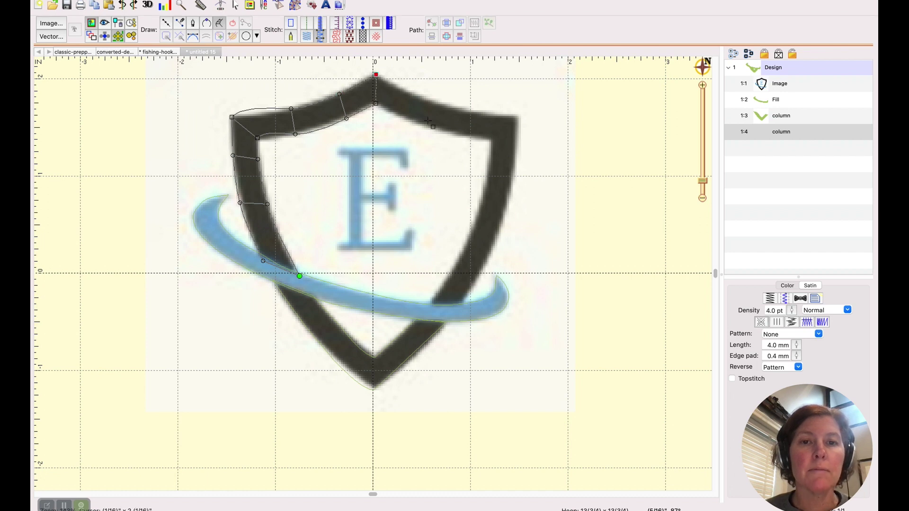
left_click(414, 122)
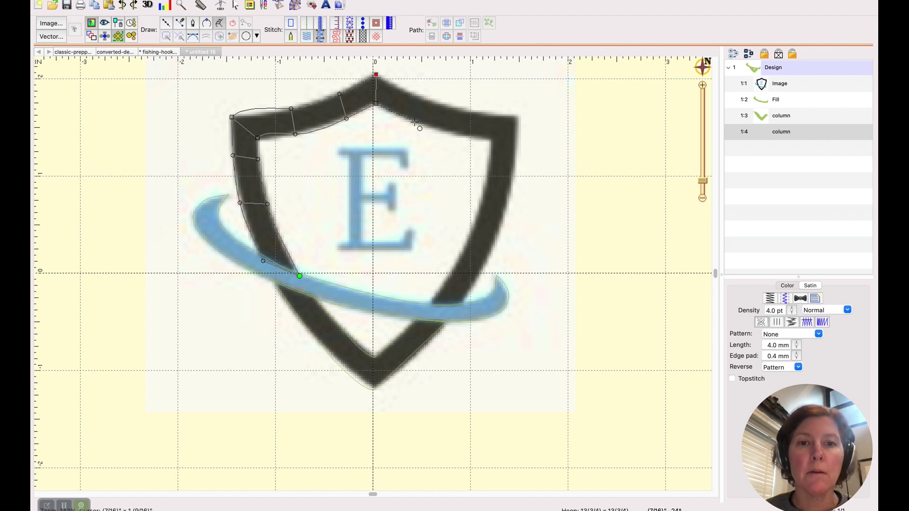
left_click(423, 97)
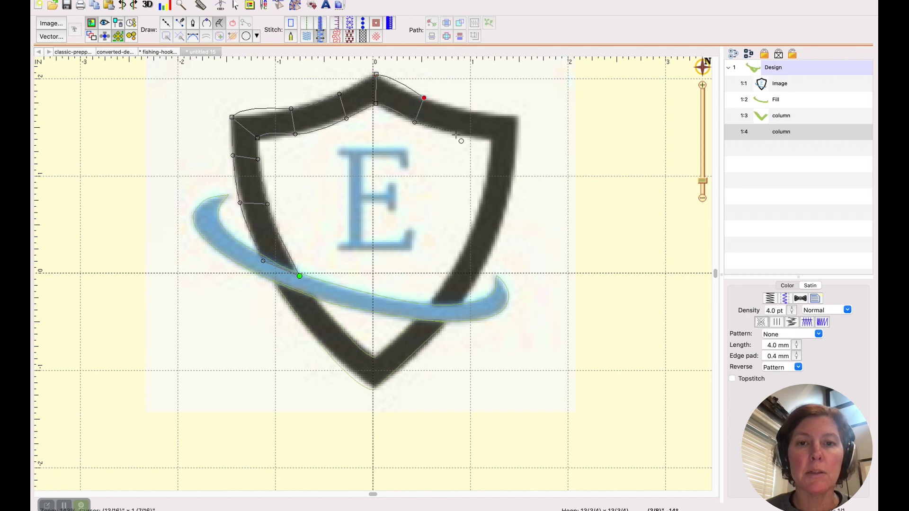
left_click(463, 110)
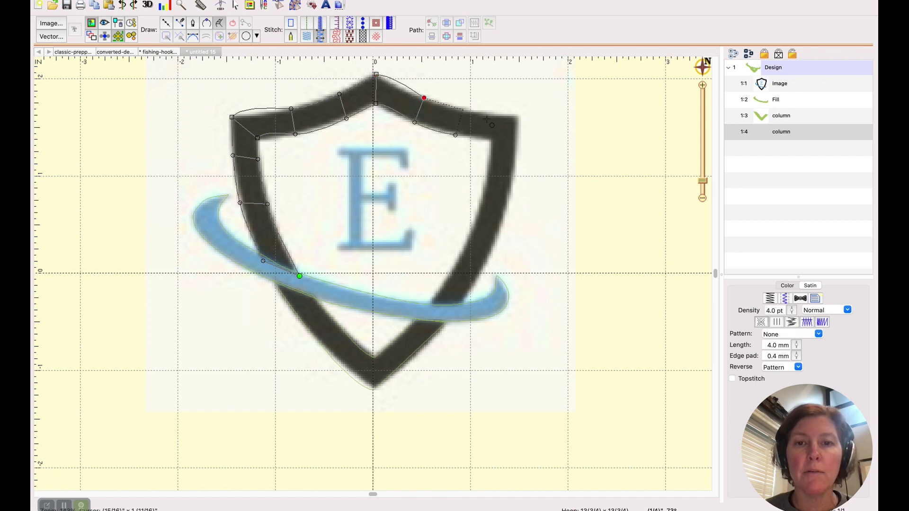
left_click(493, 140)
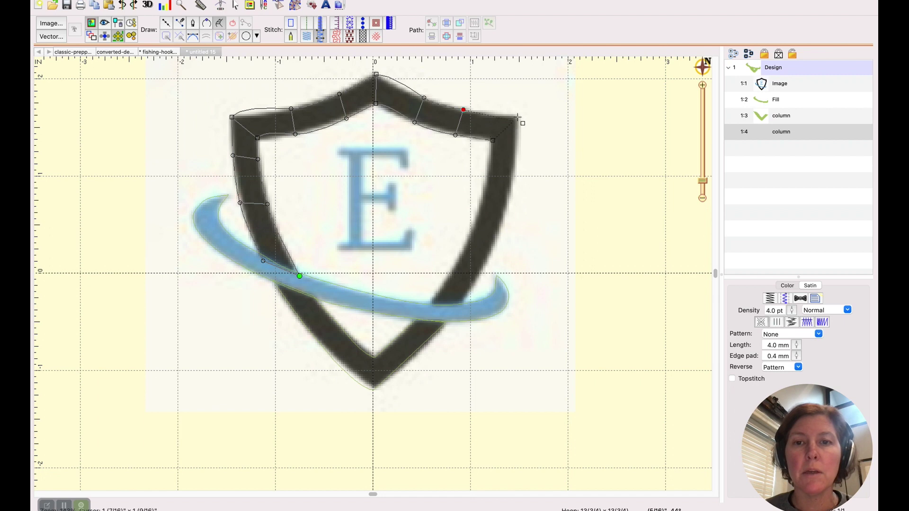
left_click(518, 117)
left_click(489, 163)
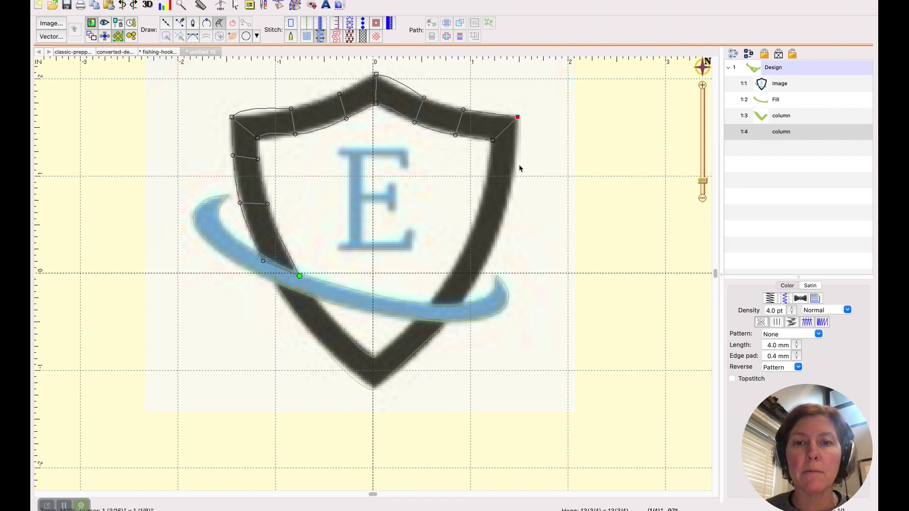
left_click(514, 166)
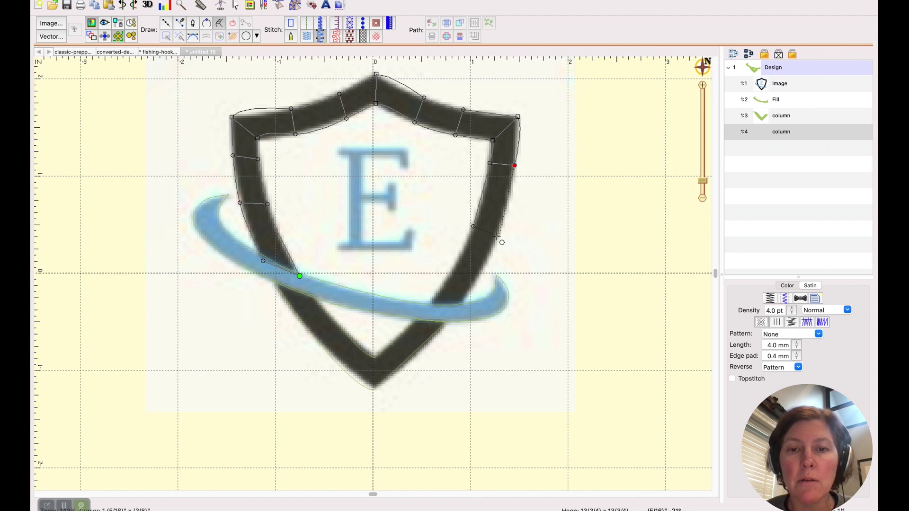
left_click(473, 227)
left_click(497, 236)
left_click(429, 307)
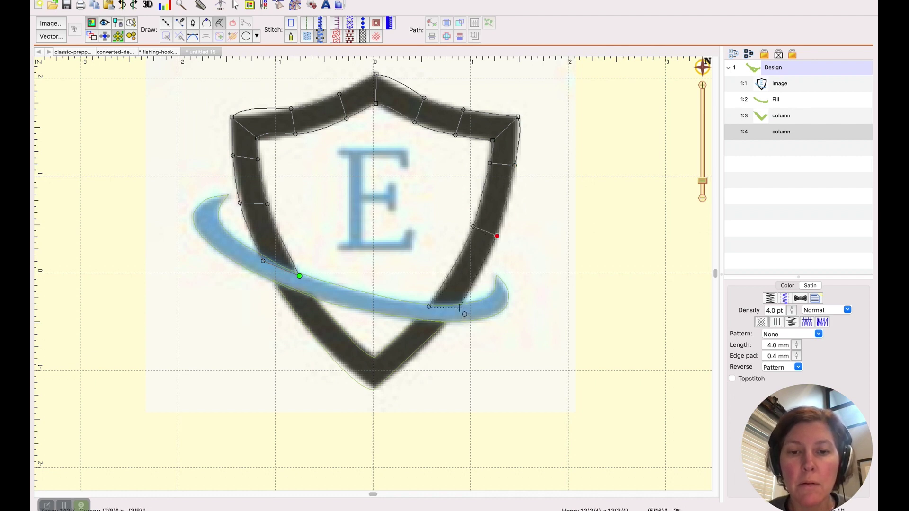
left_click(459, 308)
key("Return")
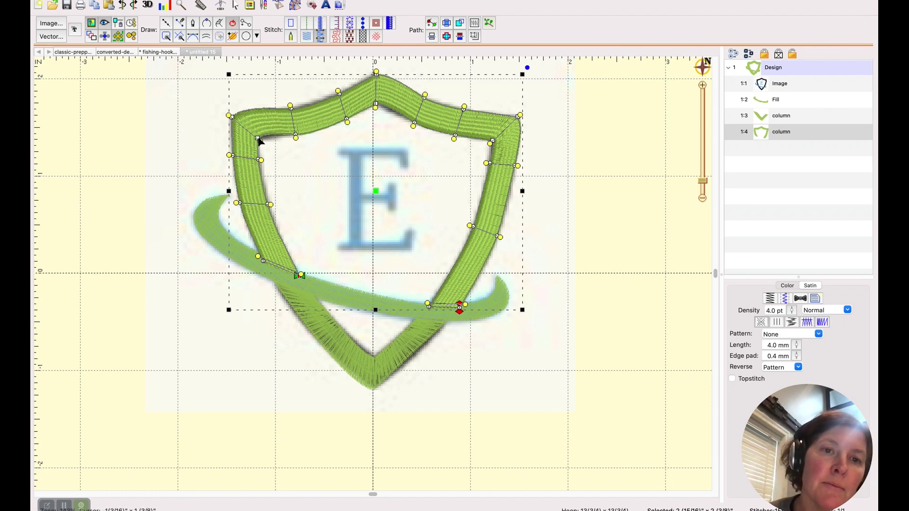
- Make the column's upper-left corner a cusp and align it and the top edge to the artwork
left_click(259, 139)
right_click(260, 140)
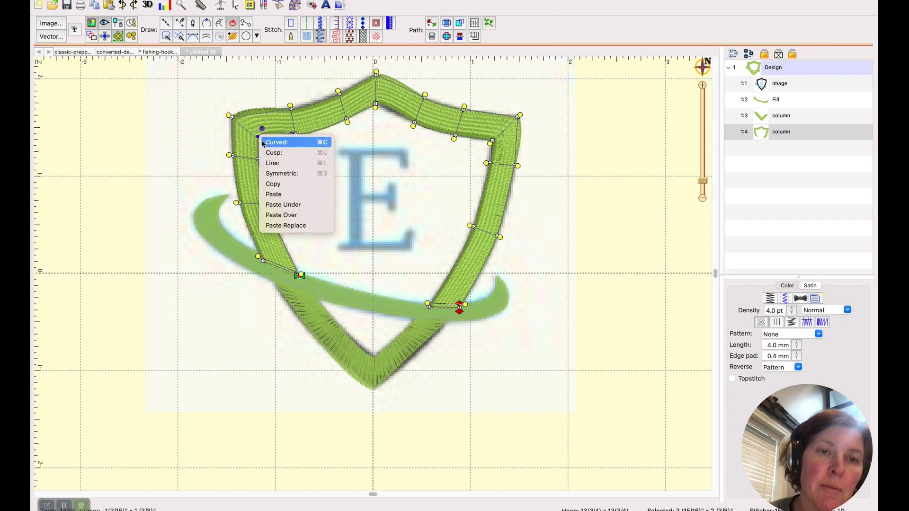
left_click(270, 154)
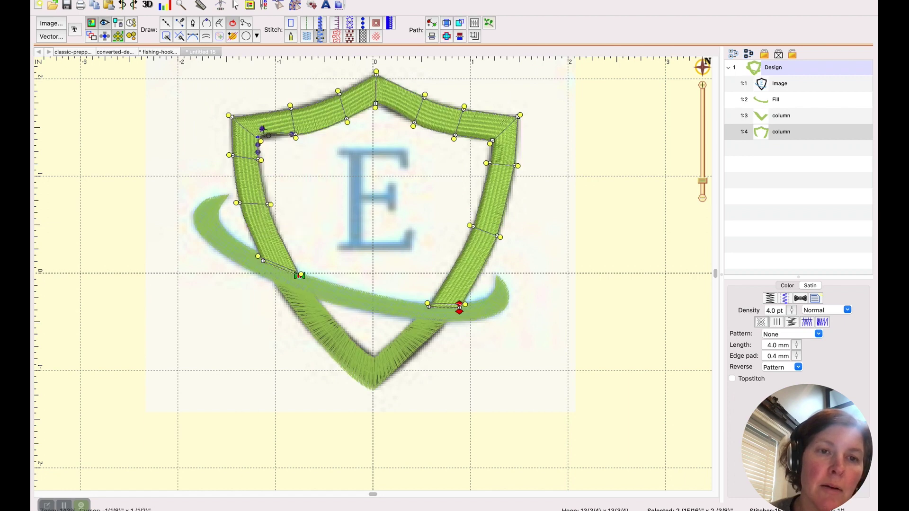
mouse_move(268, 135)
left_mouse_down()
mouse_move(278, 146)
mouse_move(292, 138)
mouse_move(284, 136)
left_mouse_up()
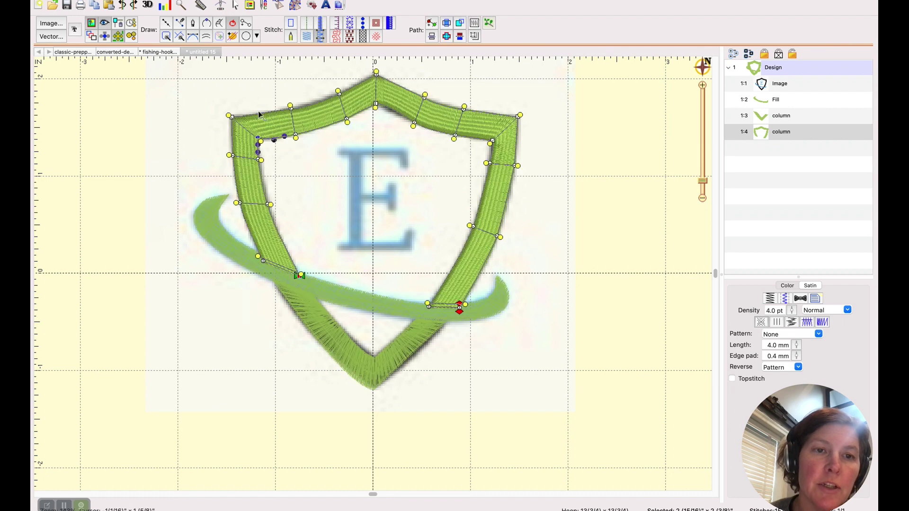
left_click_drag(230, 118, 232, 120)
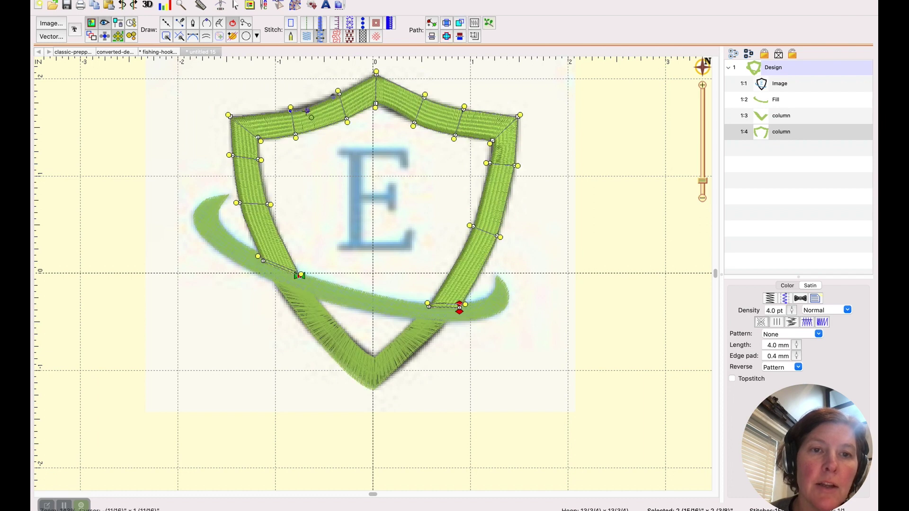
left_click_drag(308, 111, 285, 113)
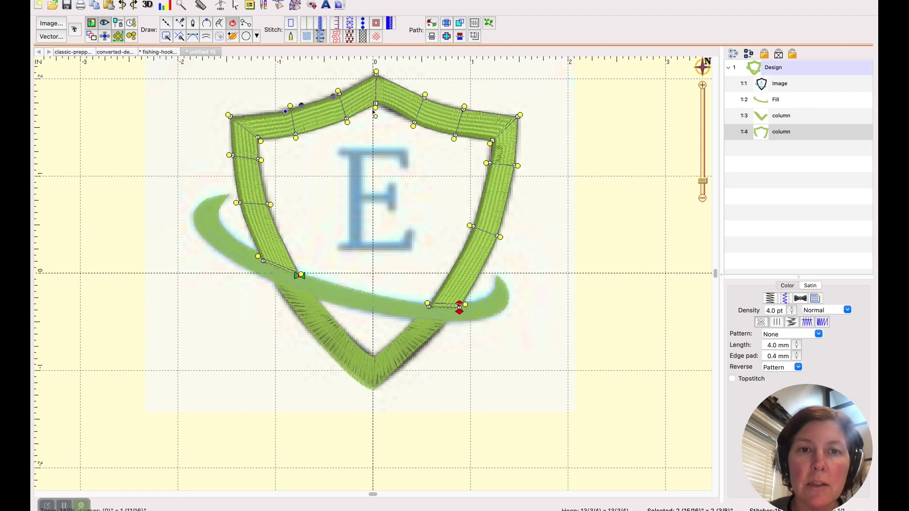
- Turn the inner top node and the top peak into cusps, then nudge the inner right corner node
left_click_drag(376, 105, 374, 105)
right_click(374, 105)
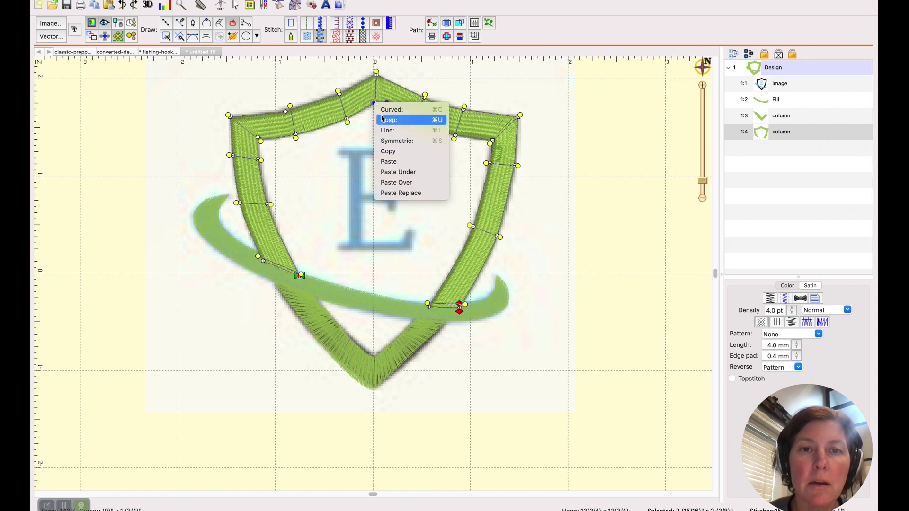
left_click(381, 120)
left_click_drag(387, 103, 433, 108)
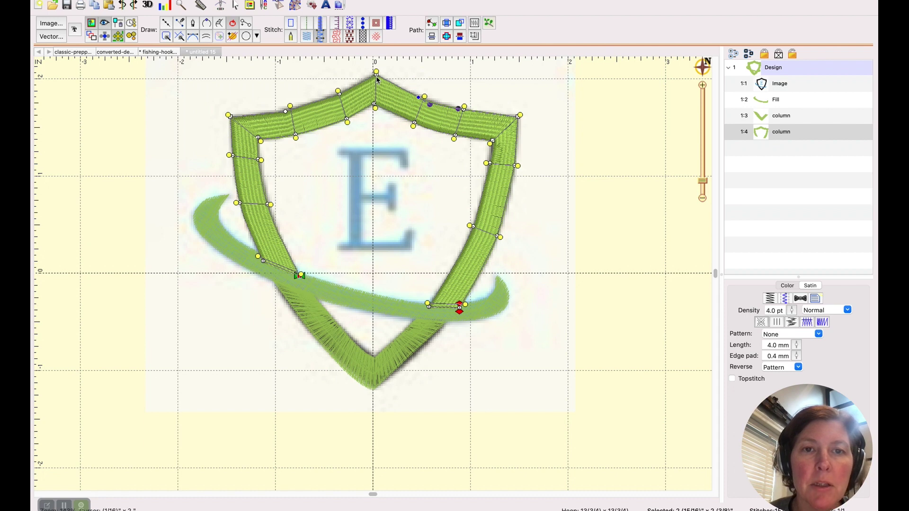
right_click(376, 75)
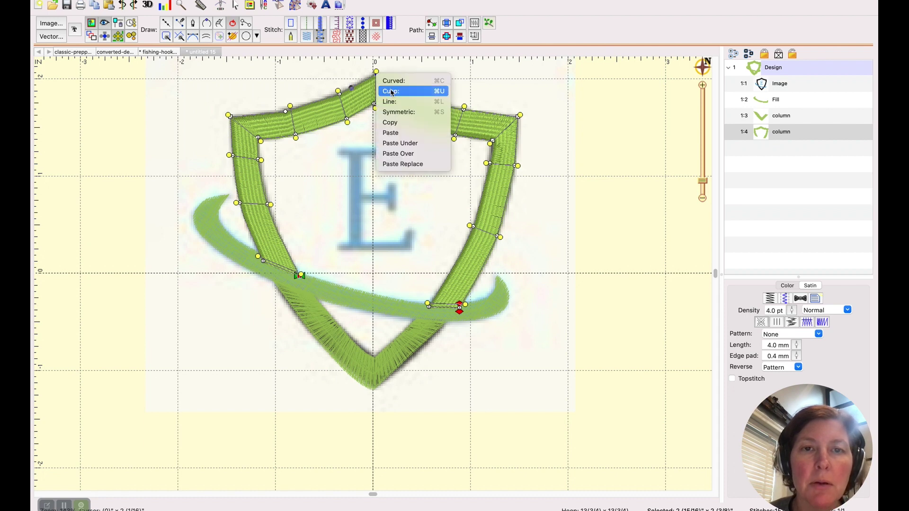
left_click(391, 91)
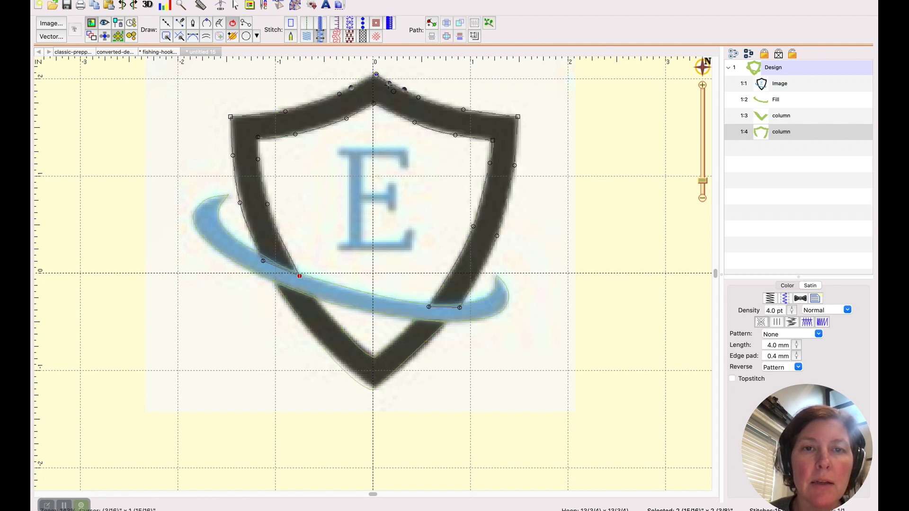
left_click(455, 133)
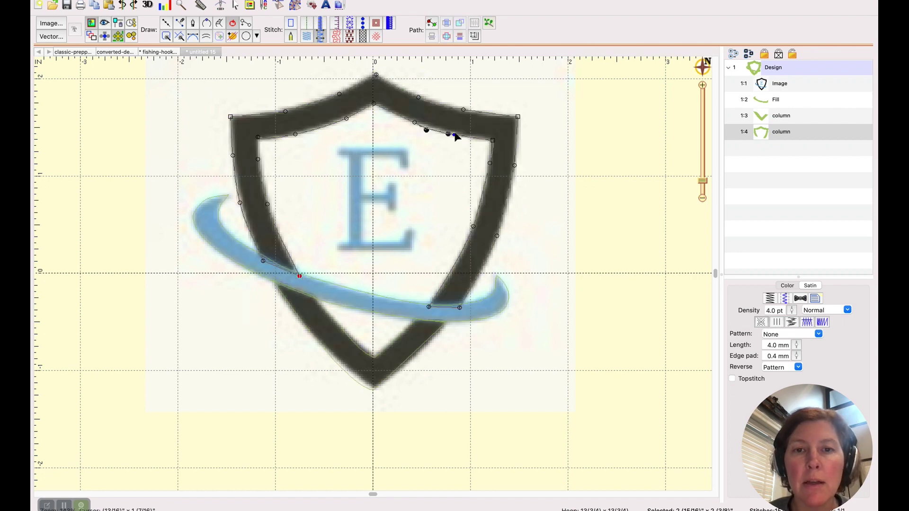
left_click(492, 141)
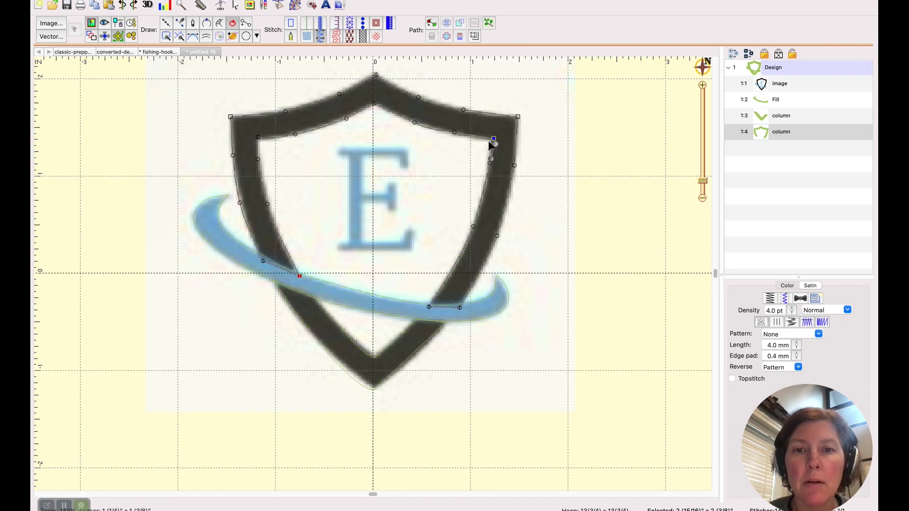
left_click_drag(491, 143, 491, 140)
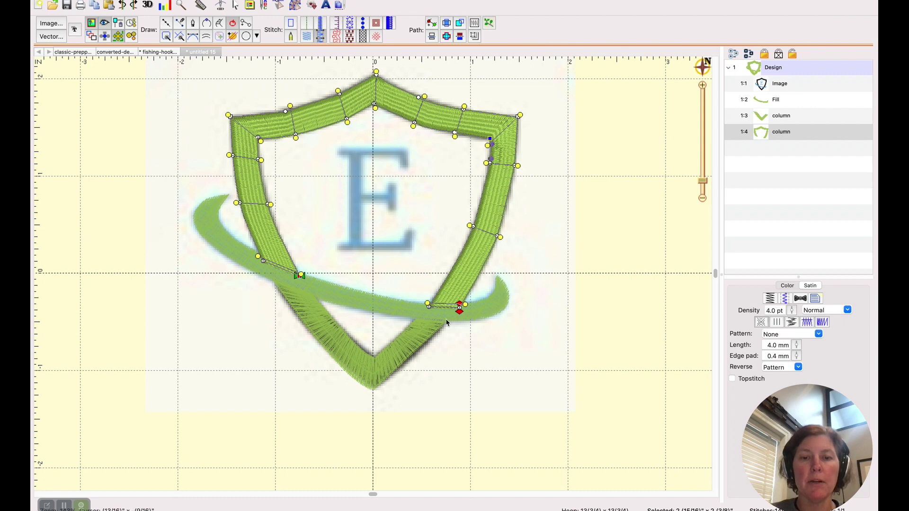
- Drag the V column's rung nodes to fit the shield's bottom point, then zoom toward the E
left_click(418, 344)
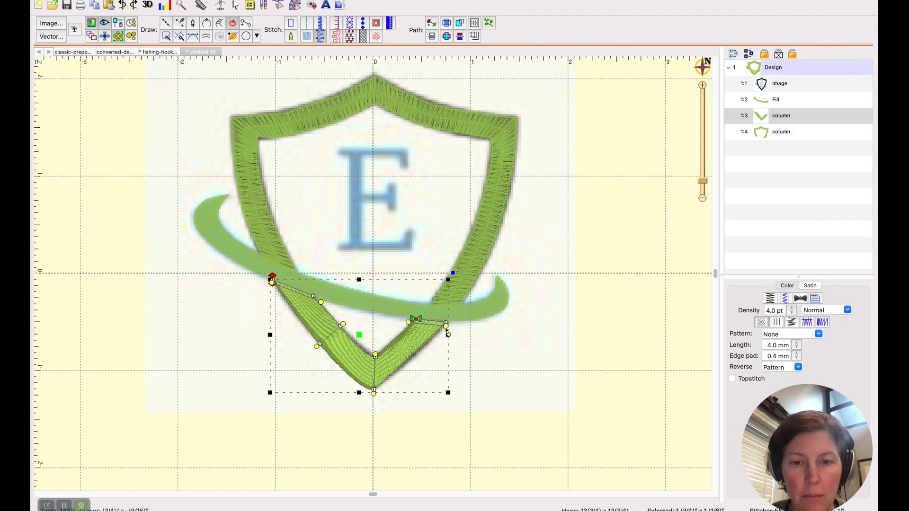
left_click_drag(444, 345, 433, 340)
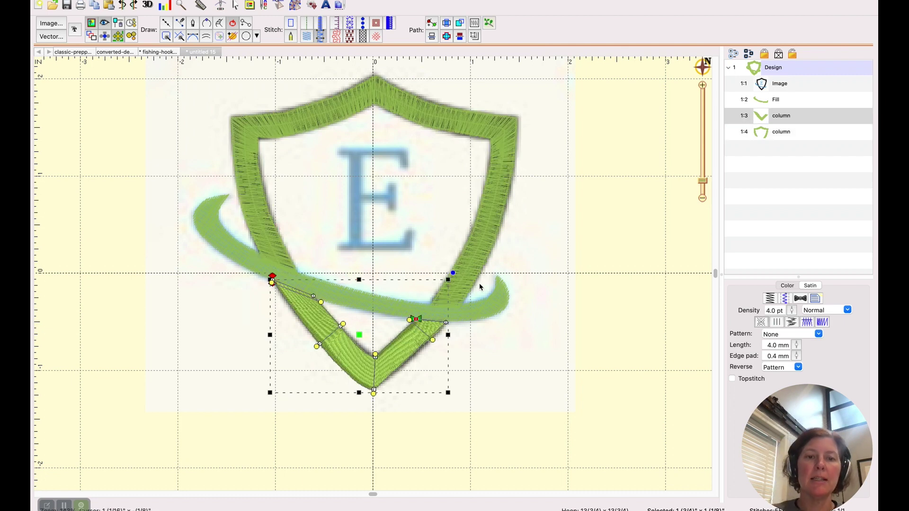
left_click_drag(315, 300, 273, 279)
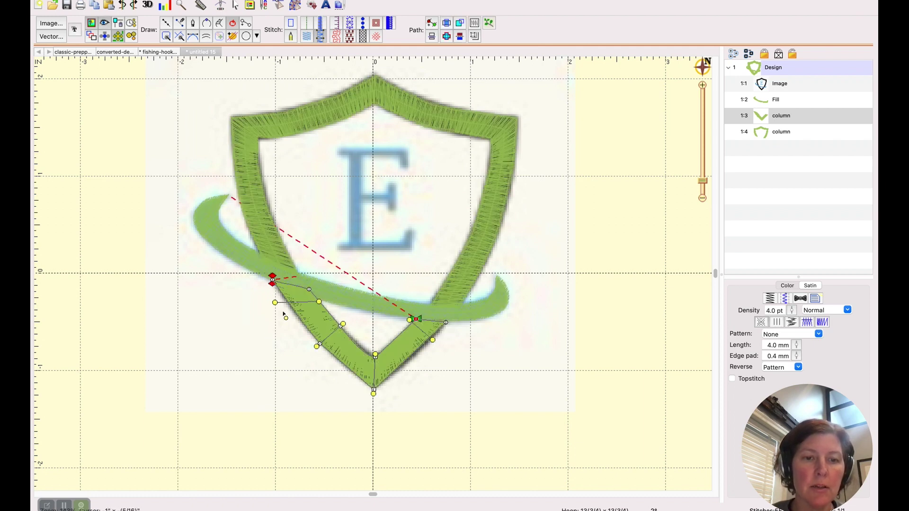
left_click_drag(299, 320, 294, 318)
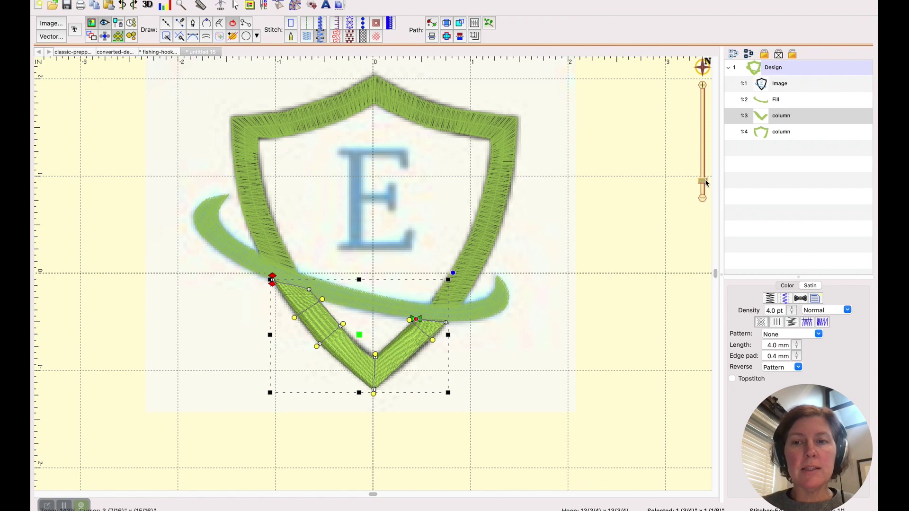
left_click_drag(706, 183, 686, 173)
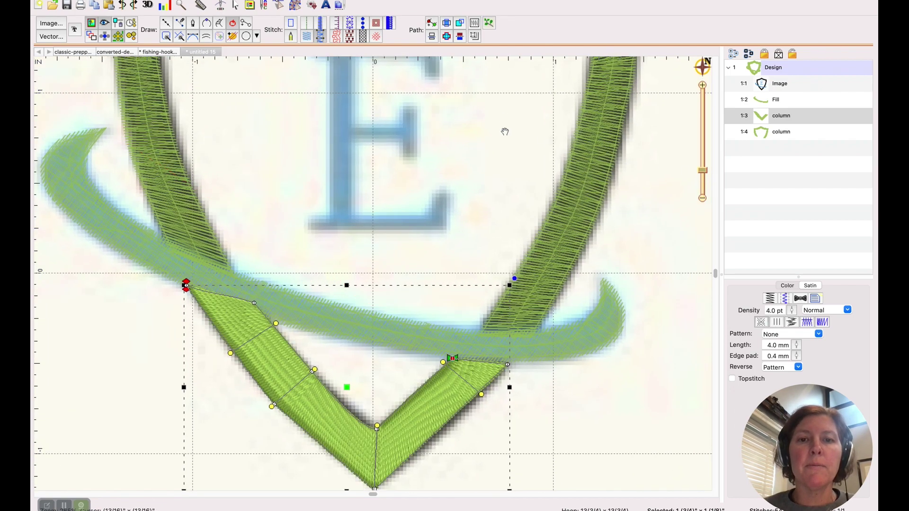
left_click_drag(505, 132, 515, 286)
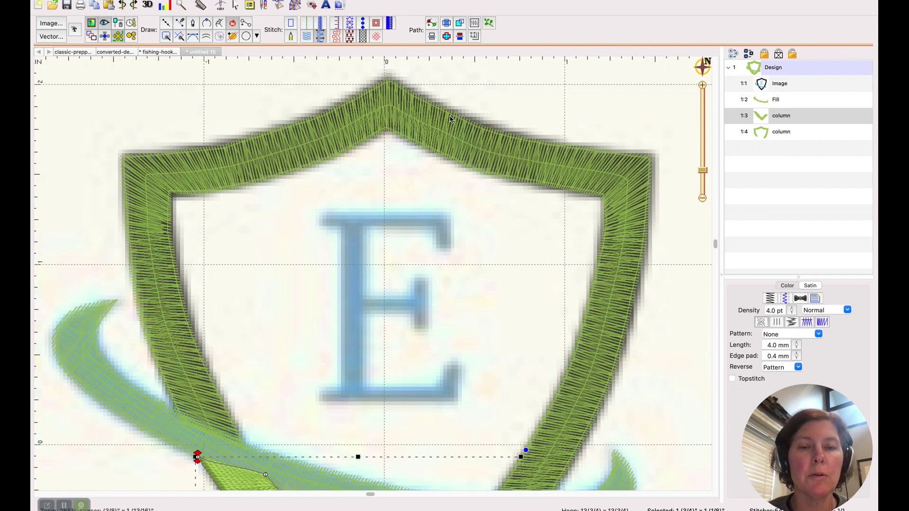
- Draw a satin column along the E's top bar and down its short right serif
left_click(220, 22)
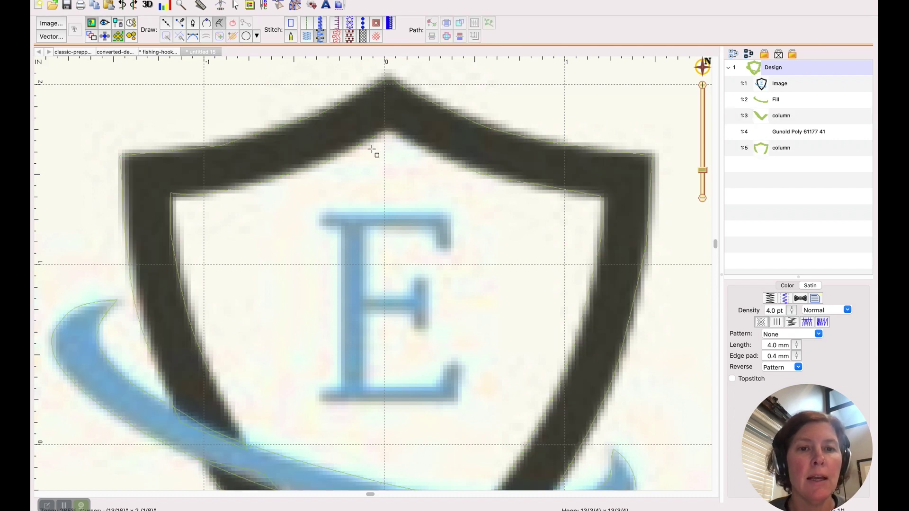
left_click(321, 213)
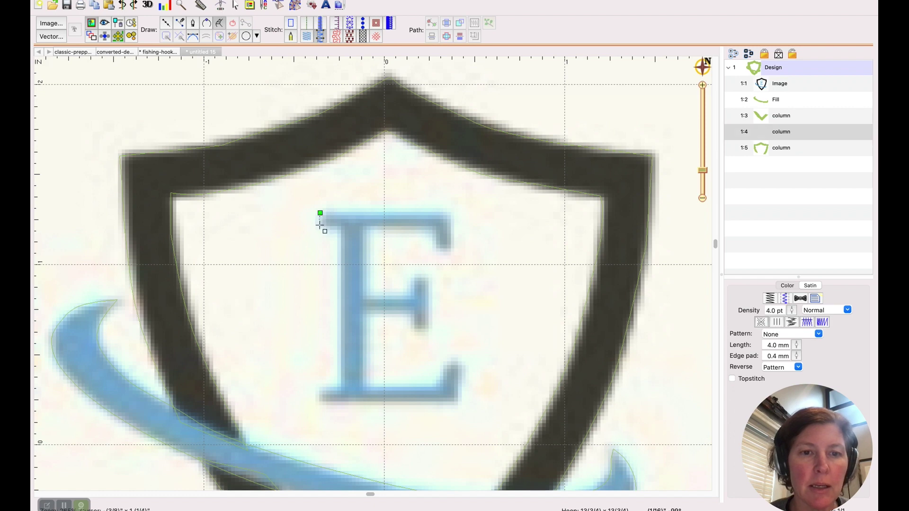
left_click(436, 212)
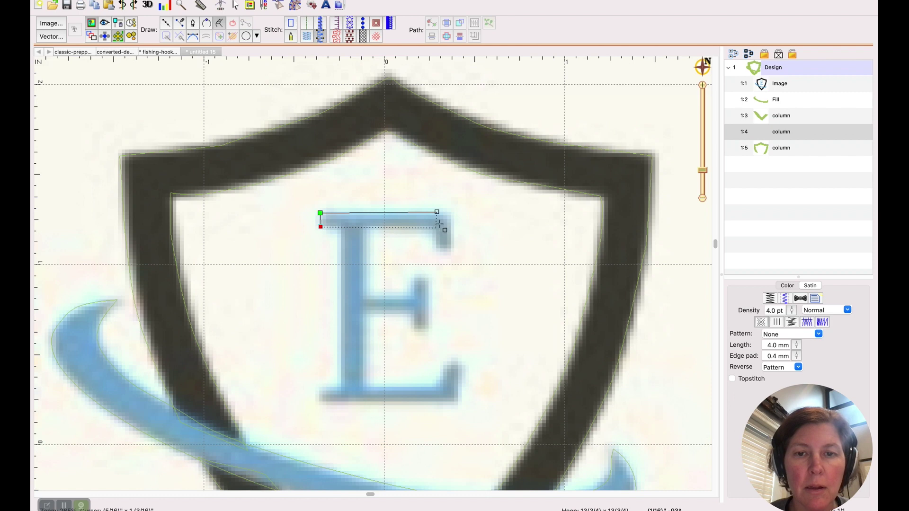
left_click(436, 228)
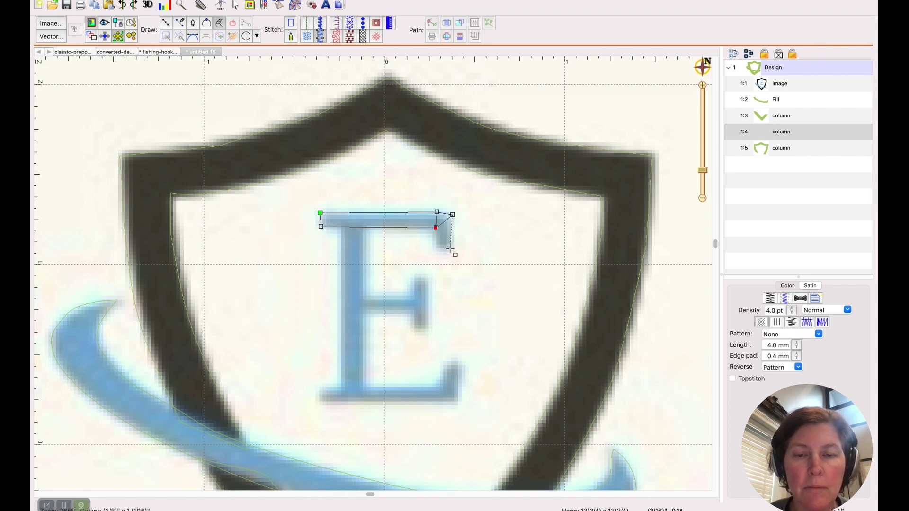
left_click(450, 248)
left_click(436, 249)
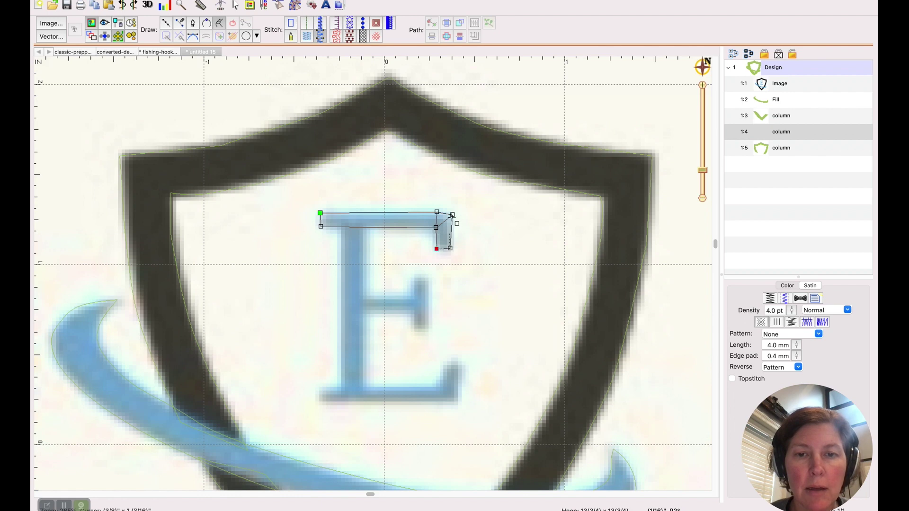
key("Return")
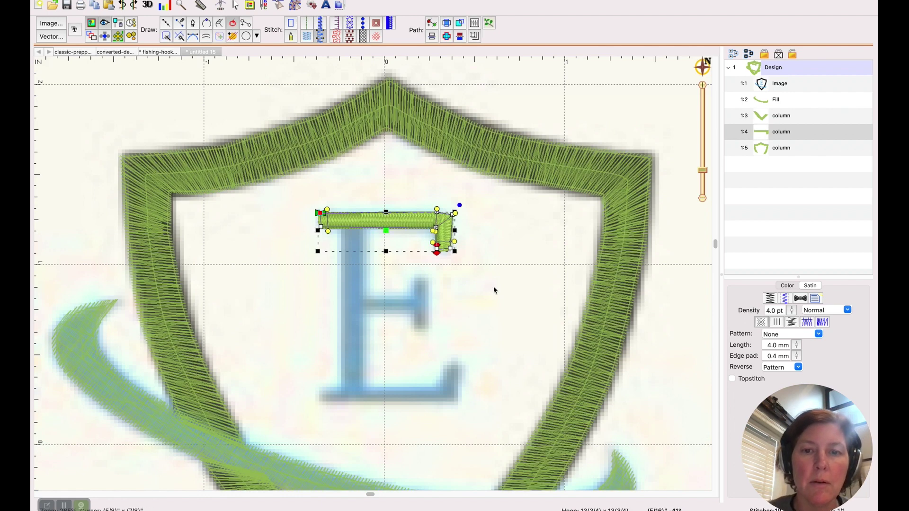
- Nudge the column's right corner points and regenerate its stitches
left_click(452, 212)
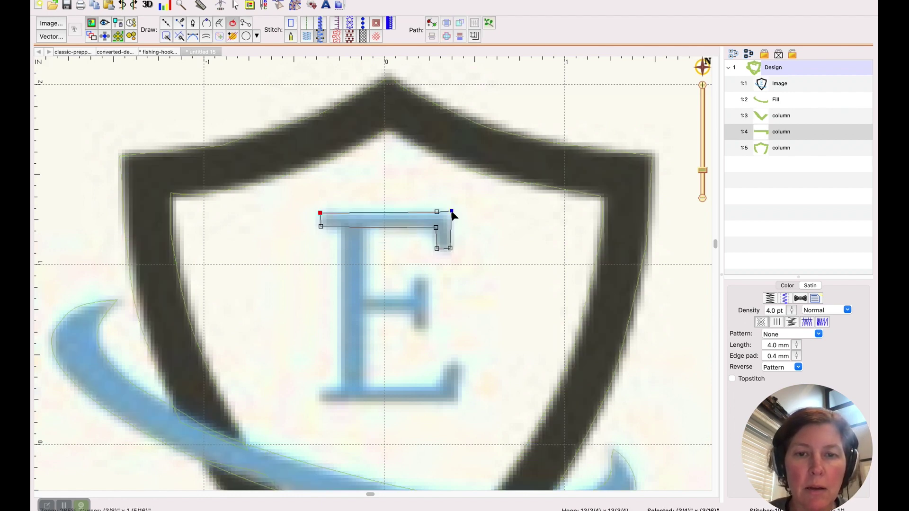
left_click_drag(452, 213, 451, 214)
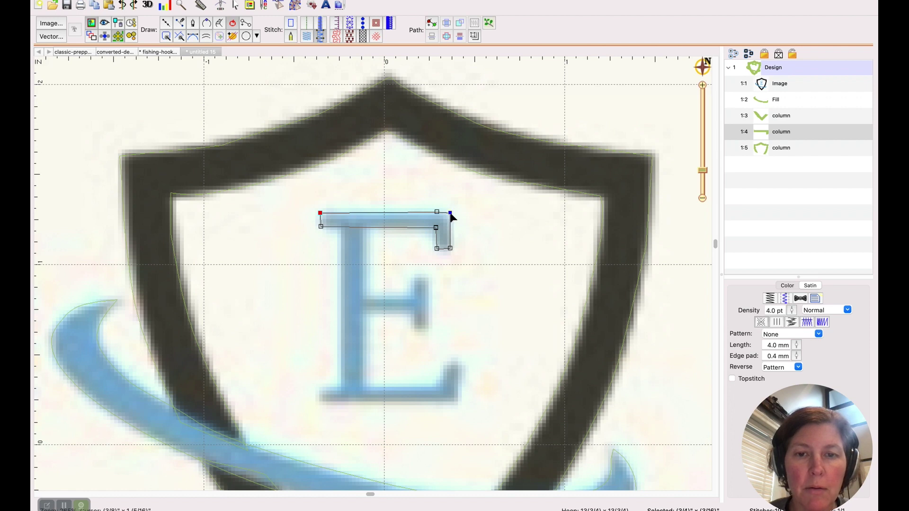
left_click(450, 250)
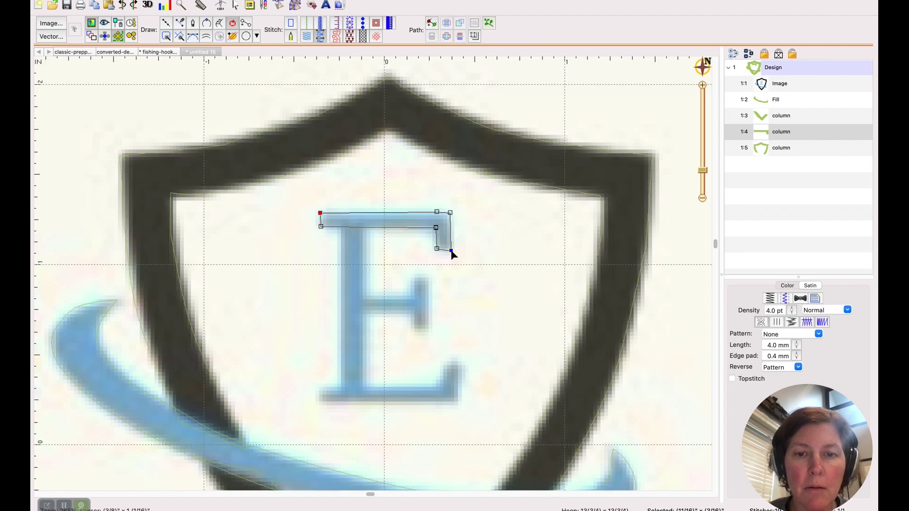
key("Return")
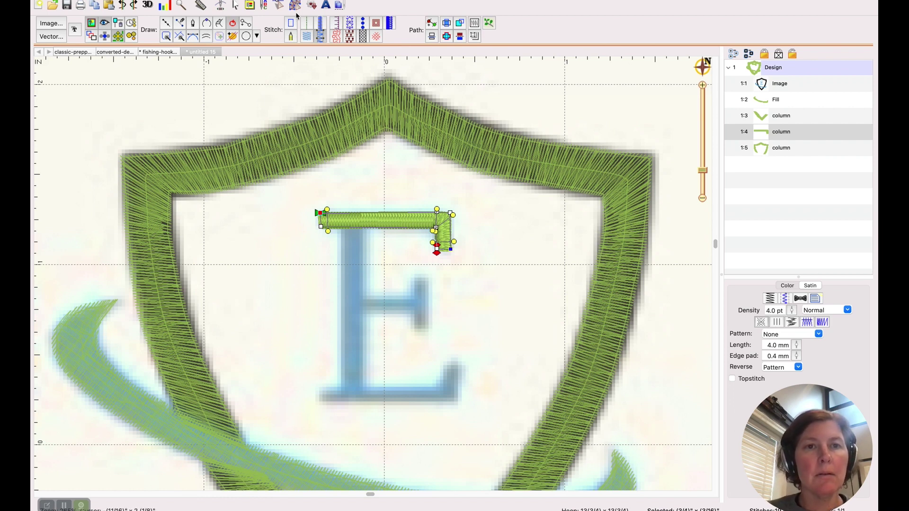
left_click(219, 26)
- Complete the satin column running down the E's vertical stem
left_click(342, 223)
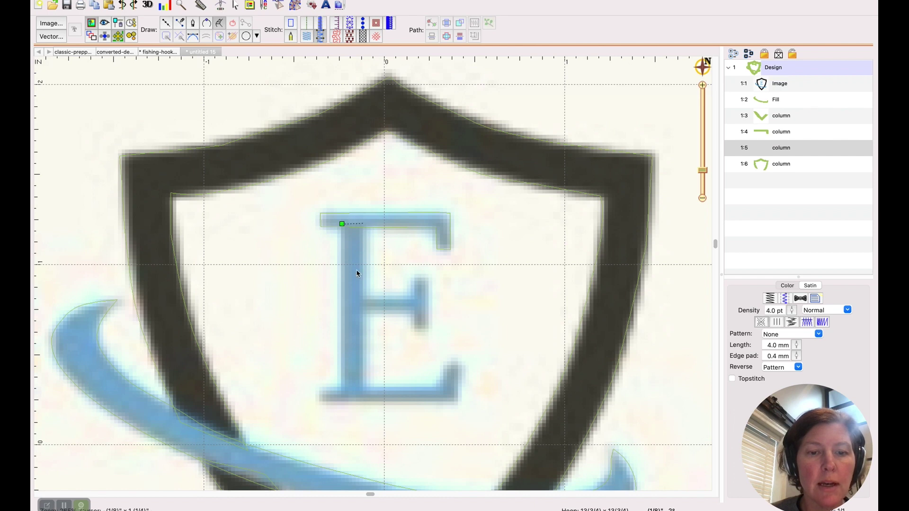
left_click(364, 223)
left_click(341, 392)
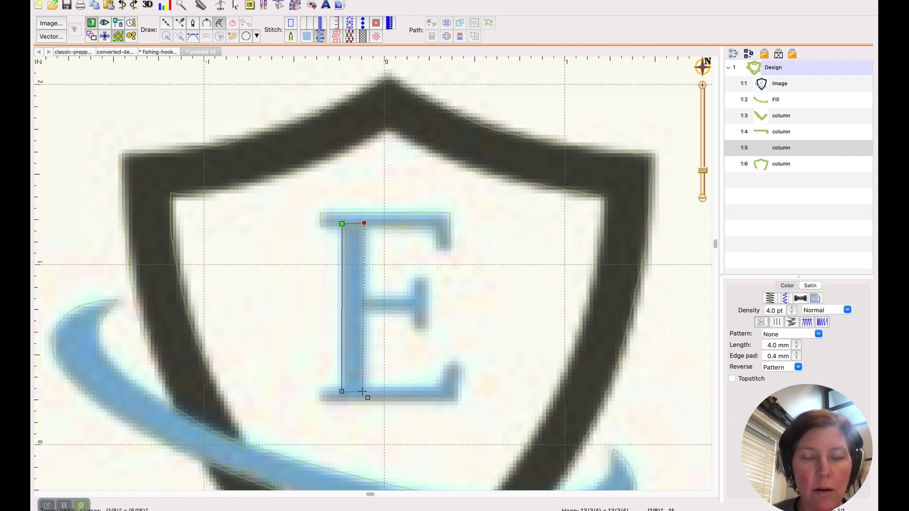
left_click(362, 392)
key("Return")
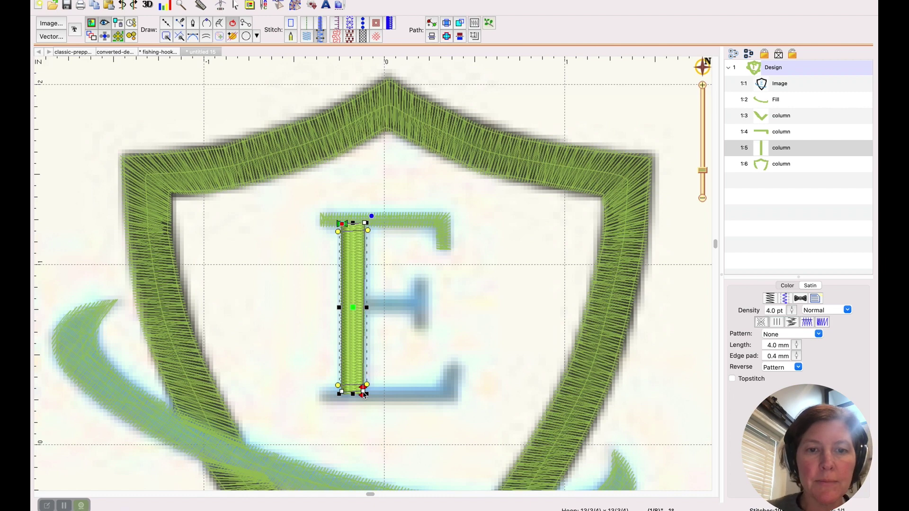
- Add a satin column along the E's middle bar
left_click(216, 26)
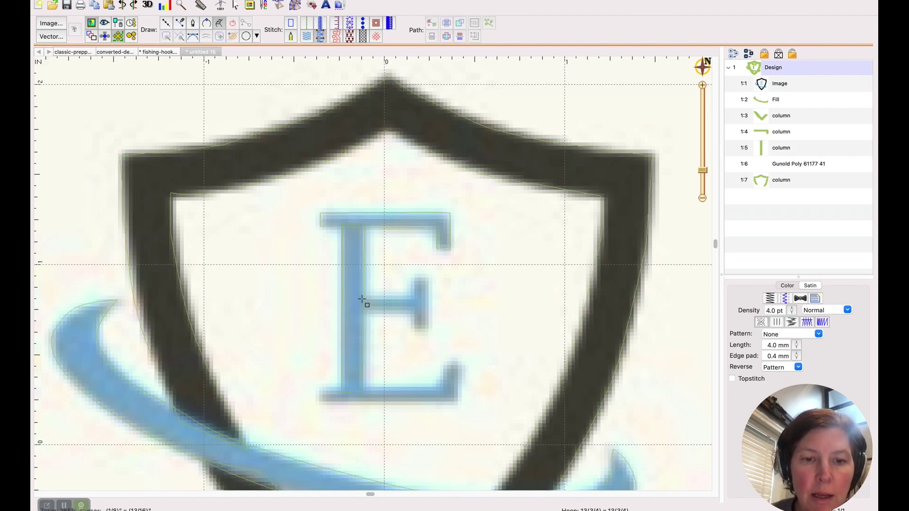
left_click(362, 298)
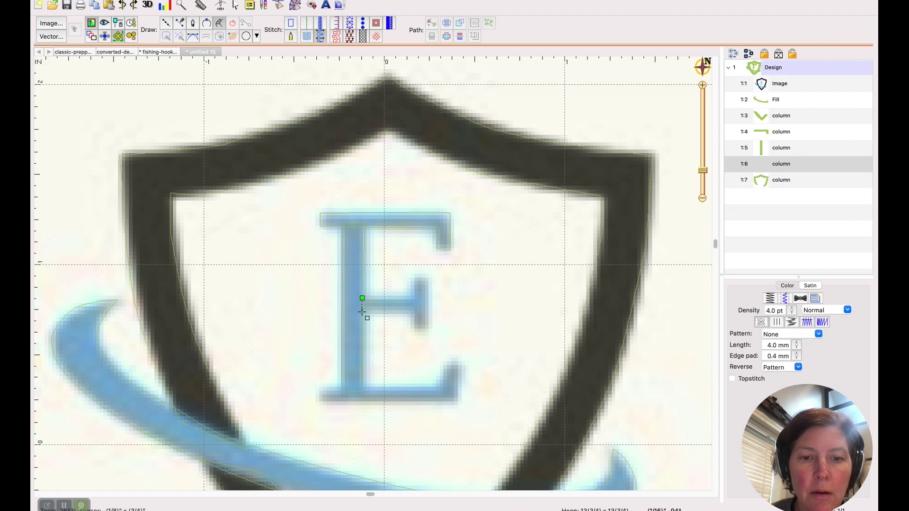
left_click(362, 311)
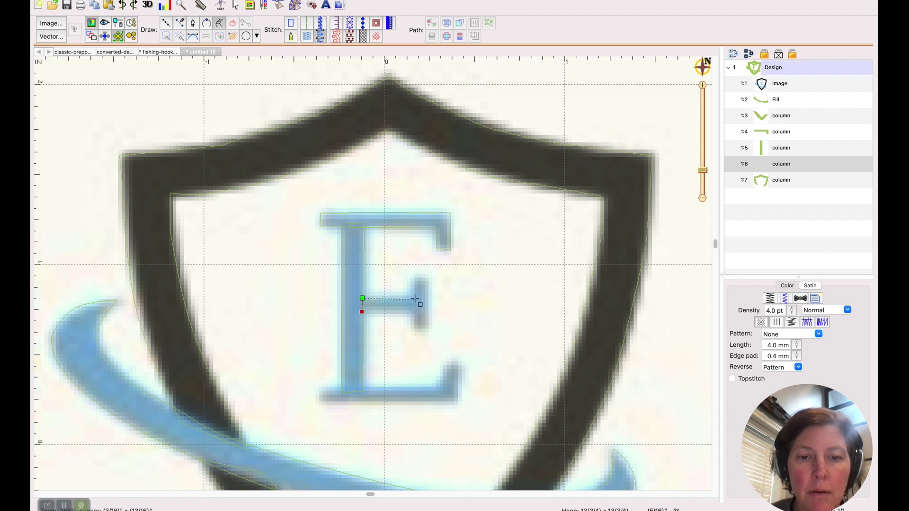
left_click(415, 298)
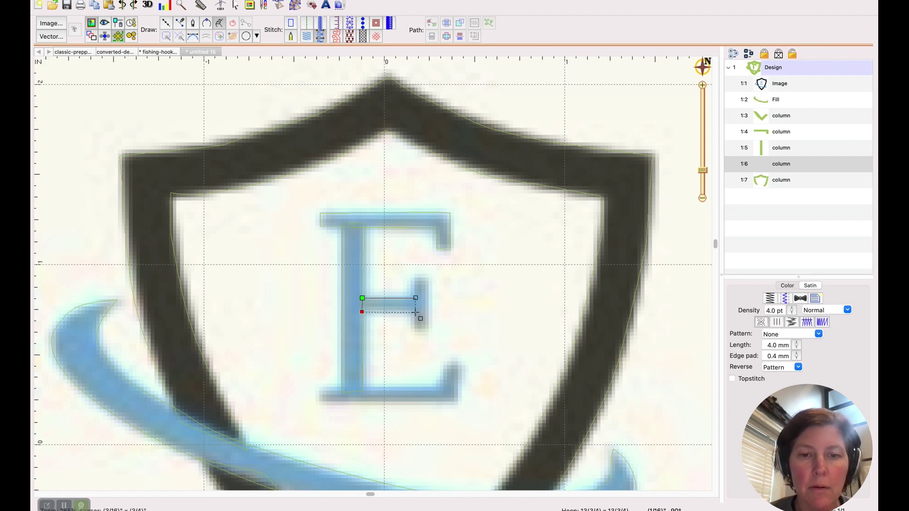
left_click(415, 313)
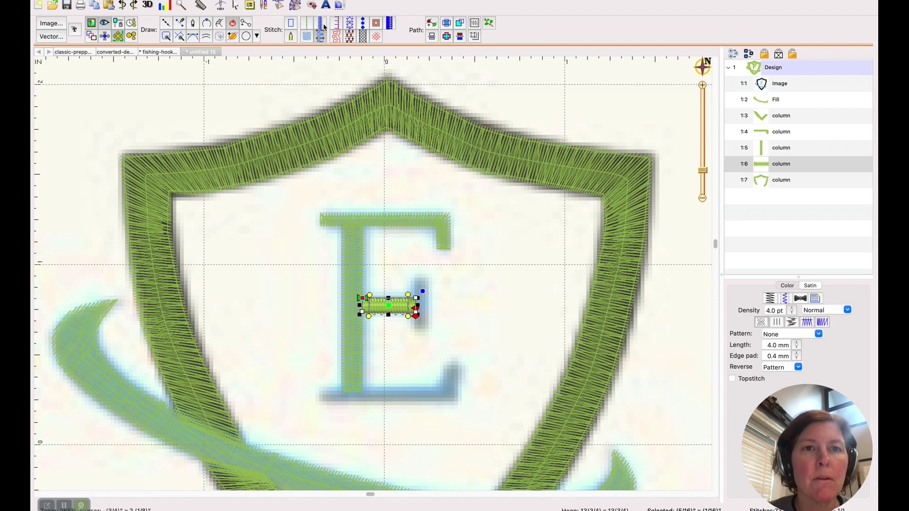
- Add a satin column down the short vertical serif at the middle bar's right end
left_click(216, 26)
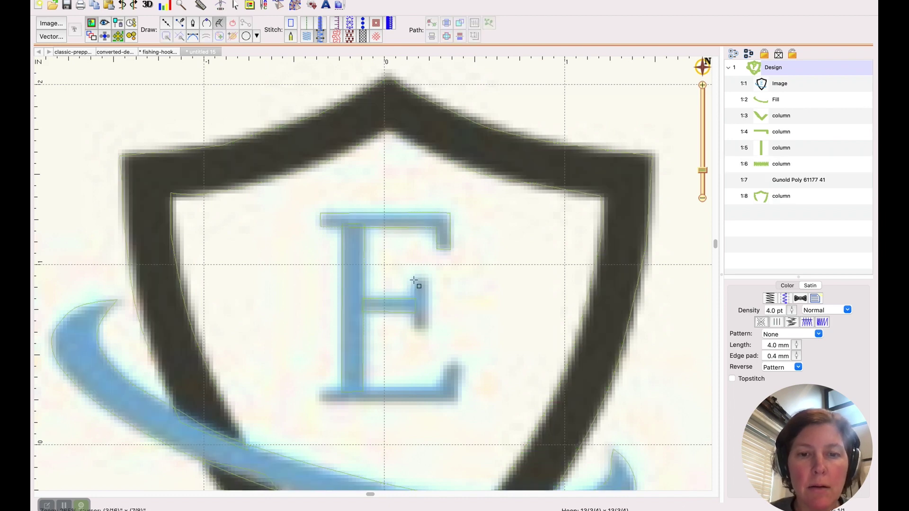
left_click(414, 277)
left_click(428, 278)
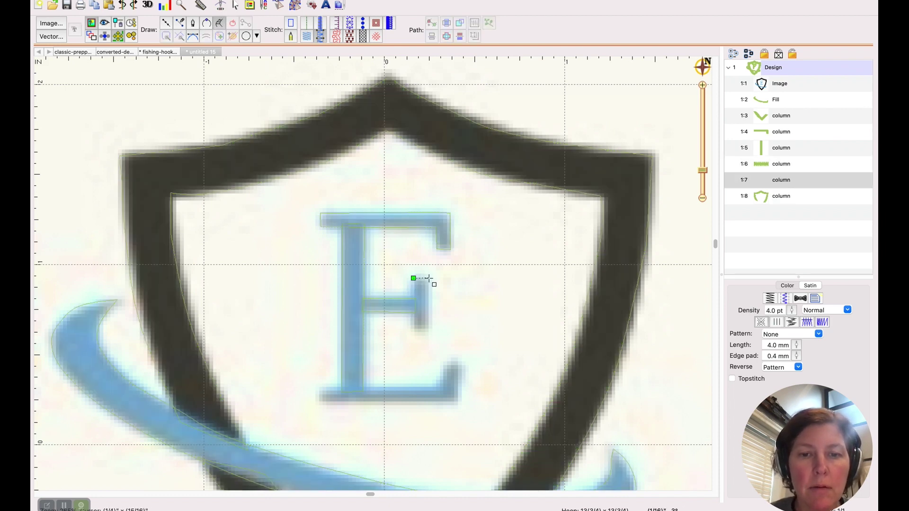
left_click(415, 328)
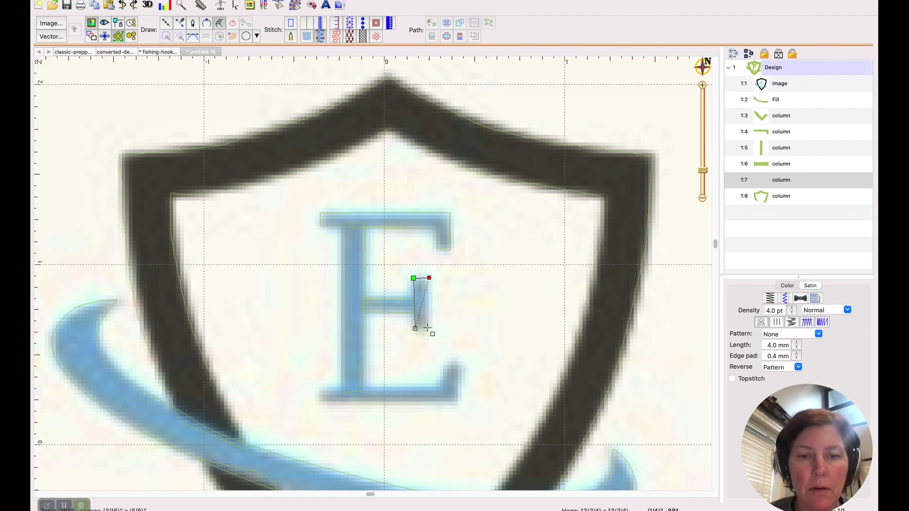
left_click(428, 328)
key("Return")
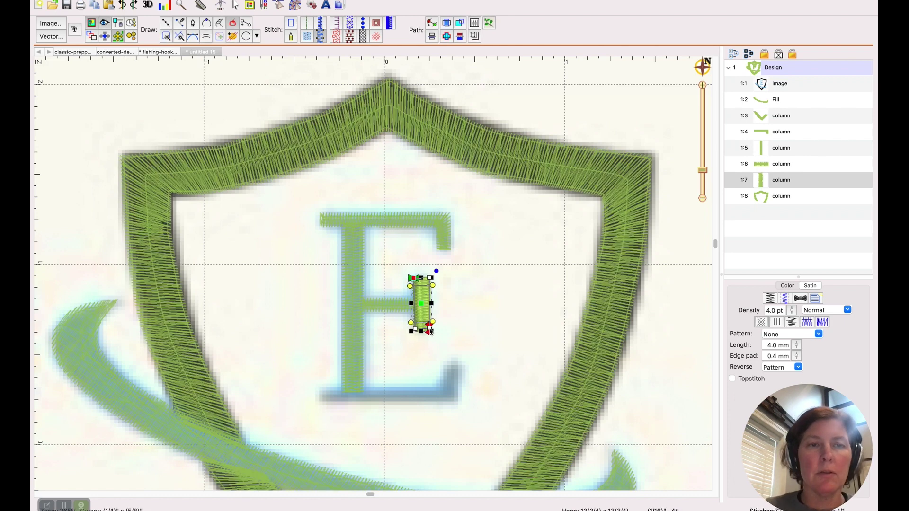
left_click(219, 24)
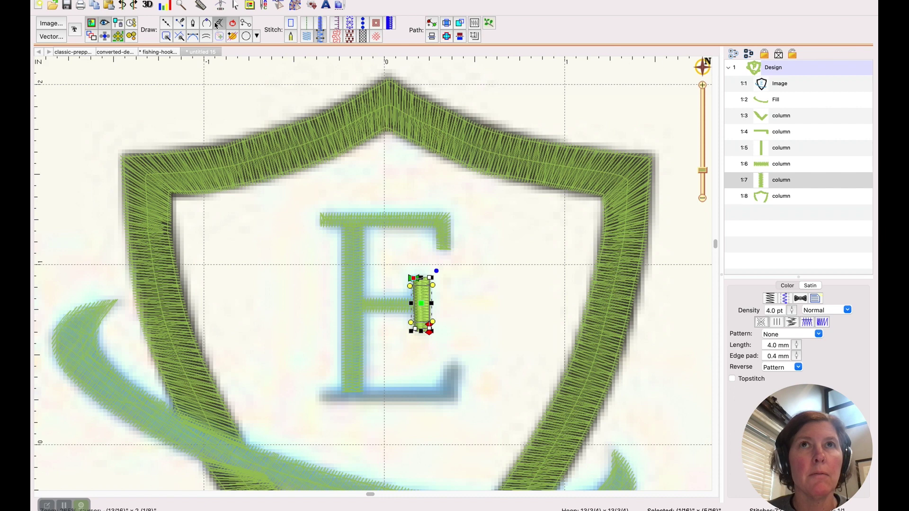
left_click(321, 388)
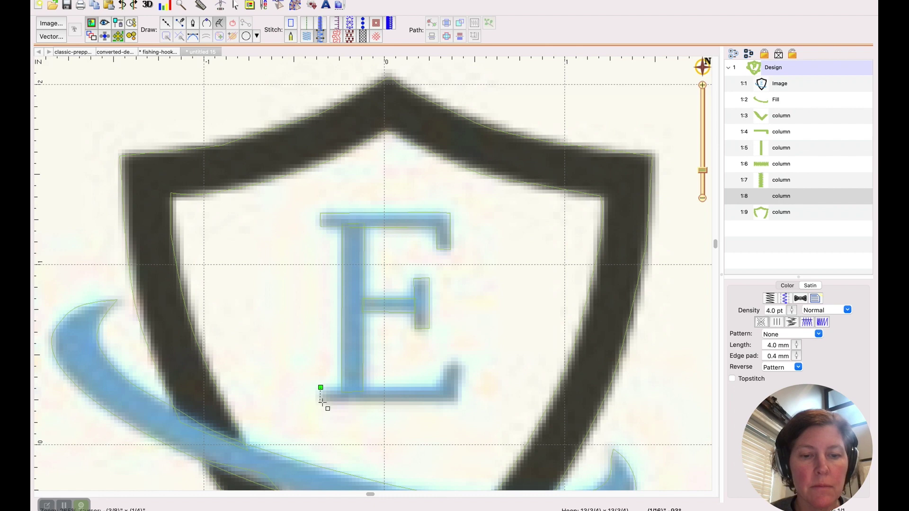
- Run a satin column from the lower-left corner along the bottom bar and up its right serif
left_click(319, 403)
left_click(440, 386)
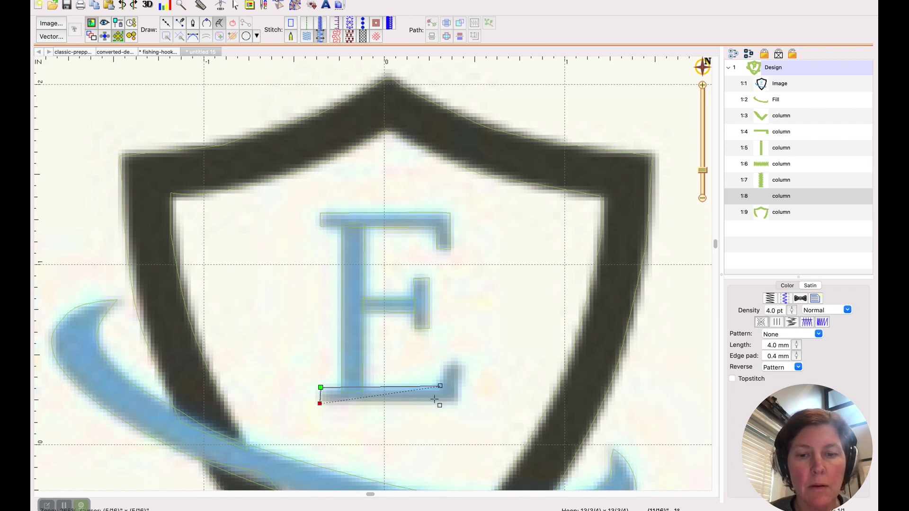
left_click(442, 401)
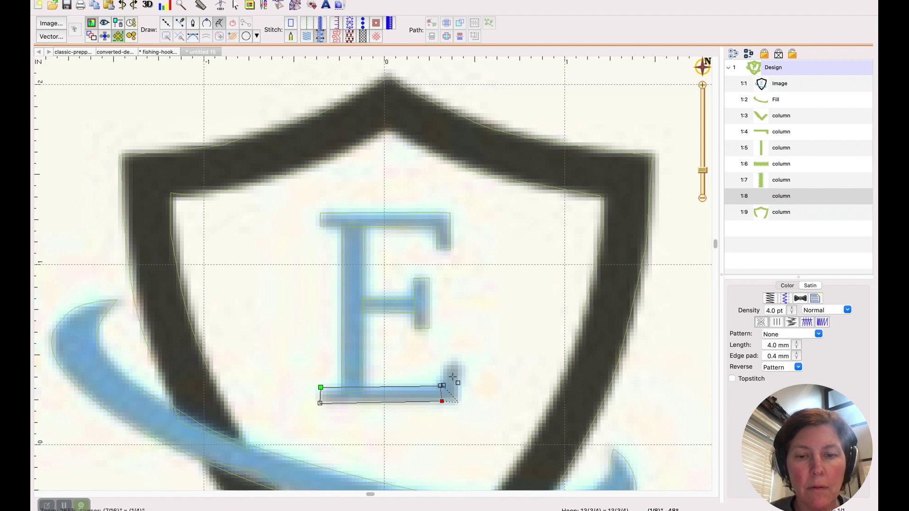
left_click(453, 376)
left_click(444, 363)
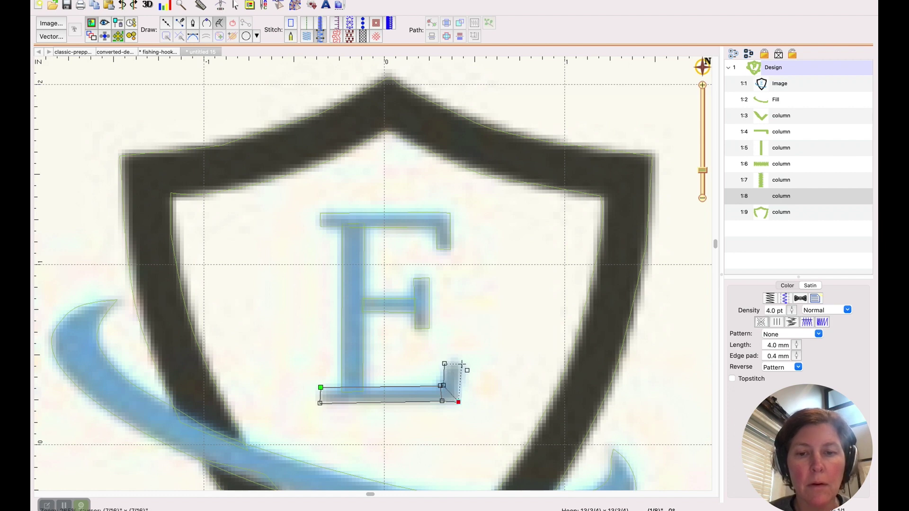
left_click(462, 367)
key("Return")
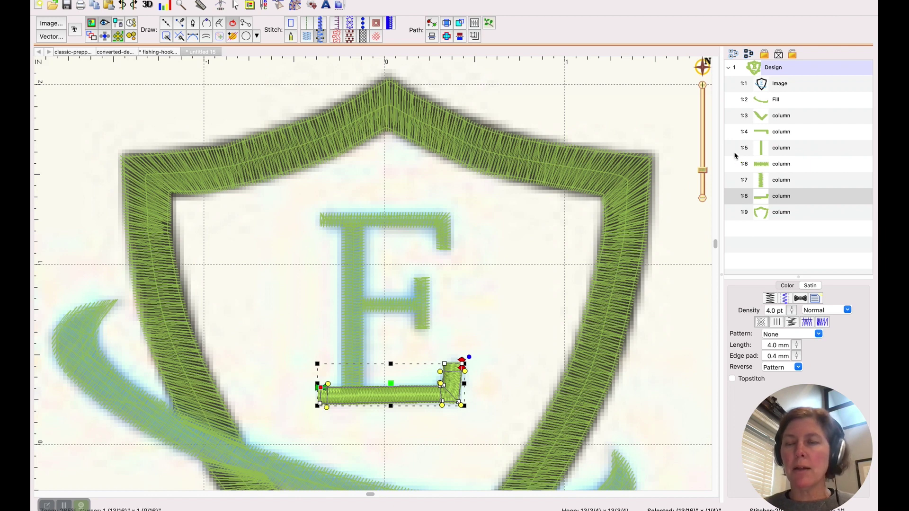
- Give the swoosh fill Metro 1800 Maya Blue thread, chosen from the Metro brand list
left_click(763, 104)
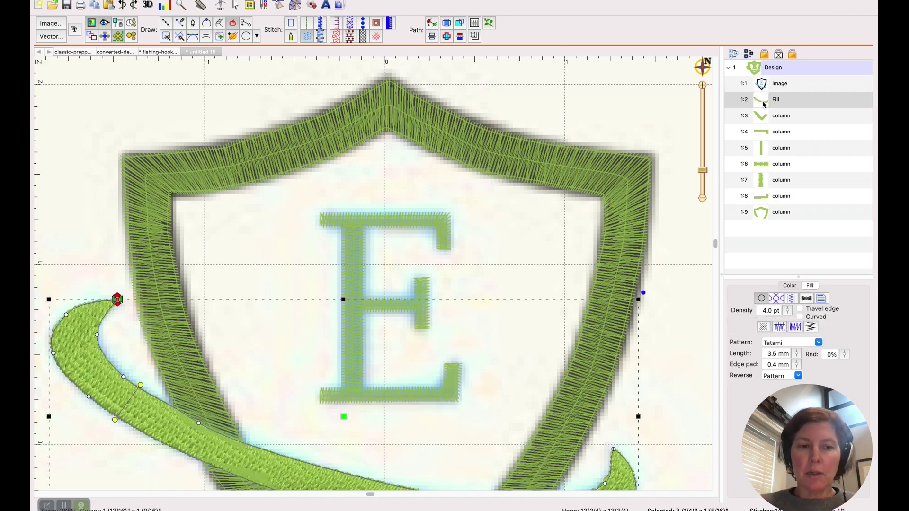
left_click(790, 286)
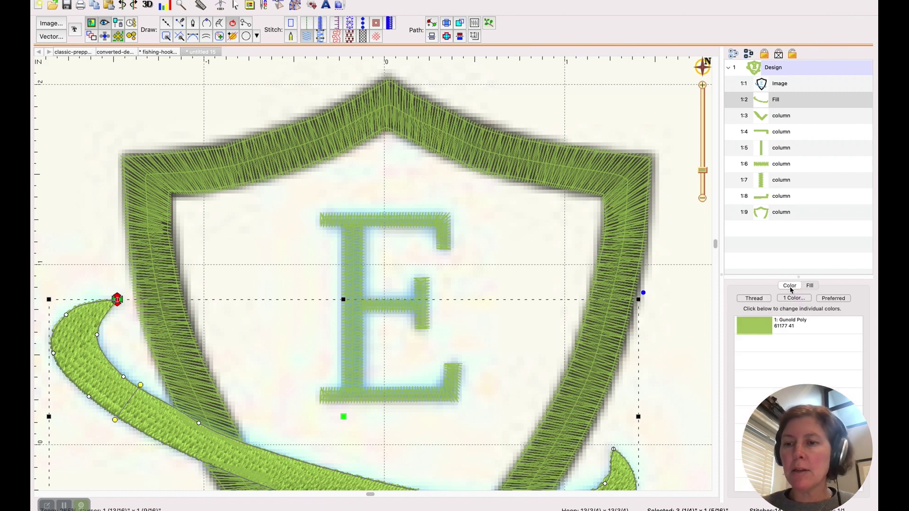
left_click(771, 327)
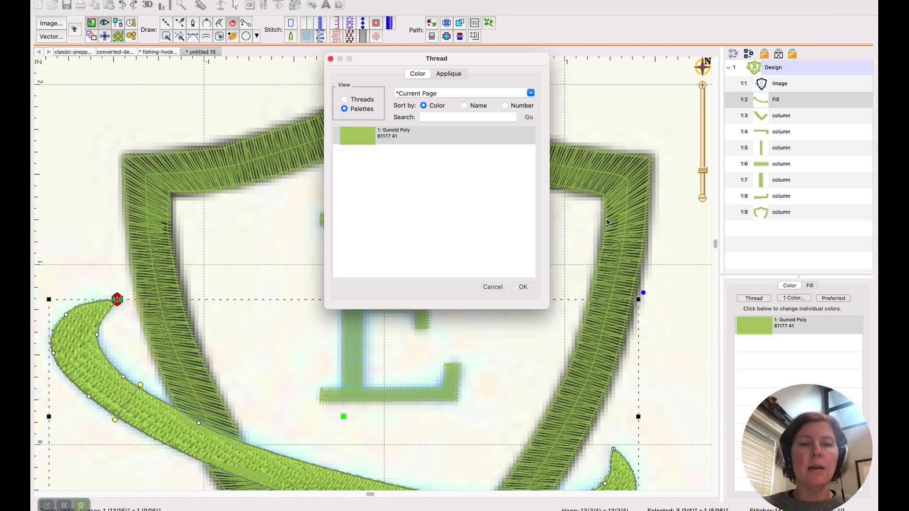
left_click(344, 100)
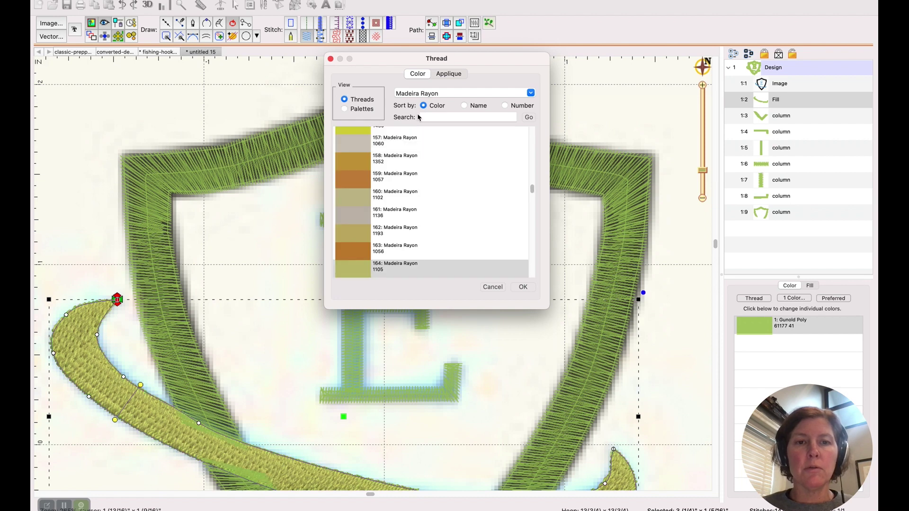
left_click(465, 106)
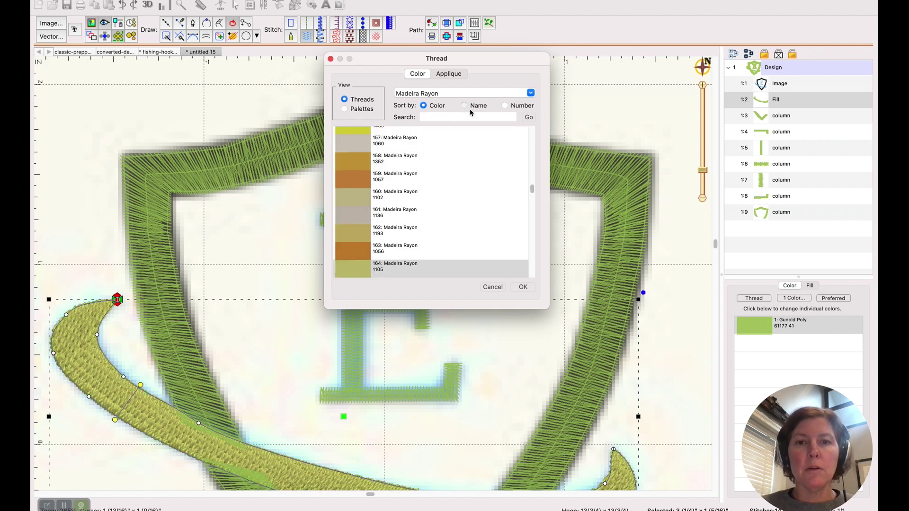
left_click(531, 93)
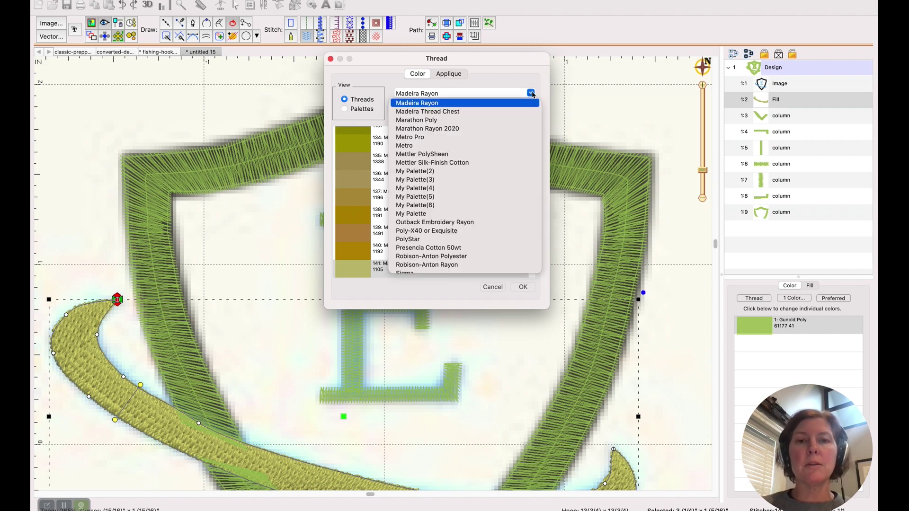
left_click(409, 147)
left_click(369, 200)
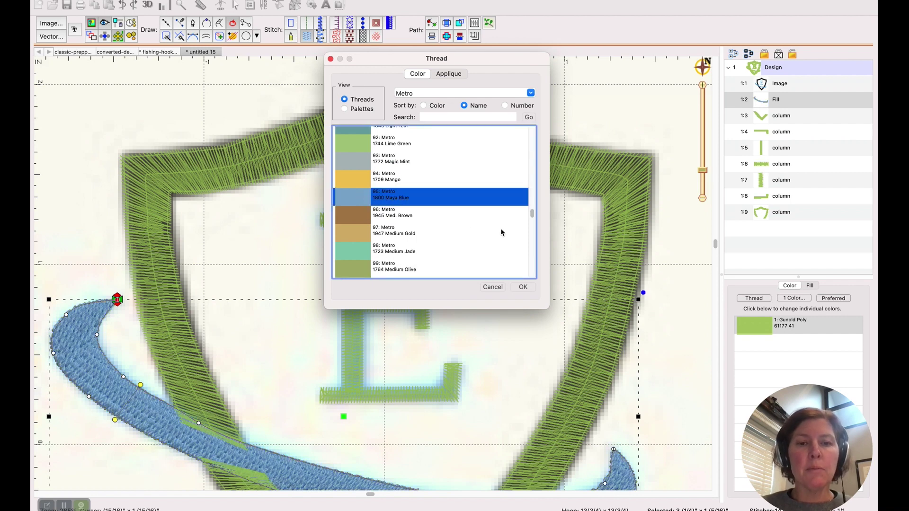
left_click(523, 287)
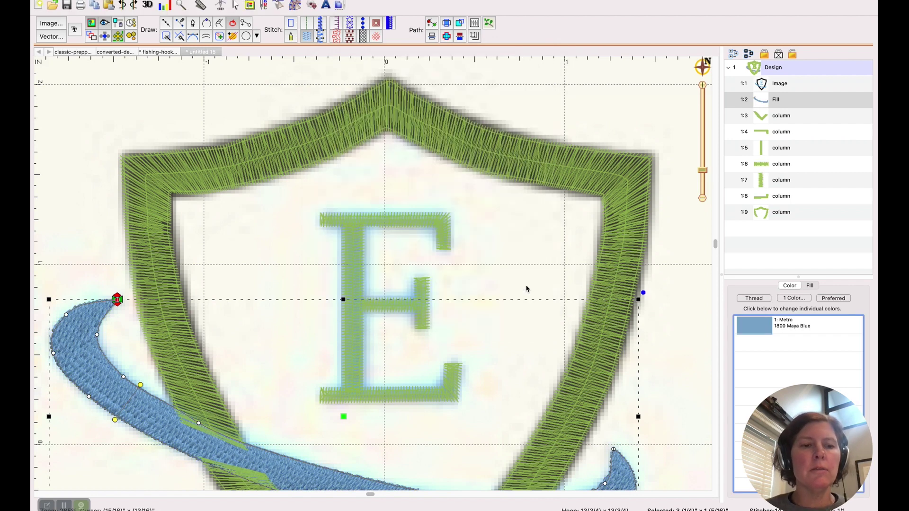
left_click(703, 182)
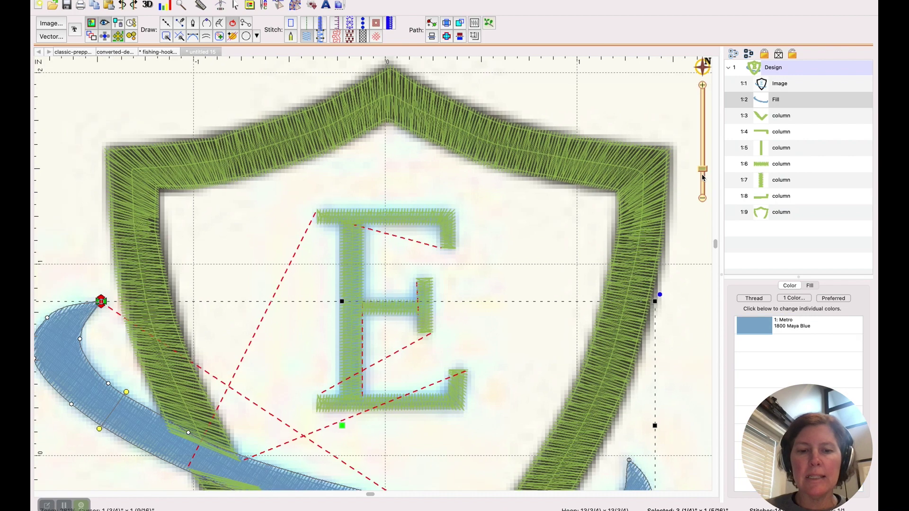
left_click(702, 182)
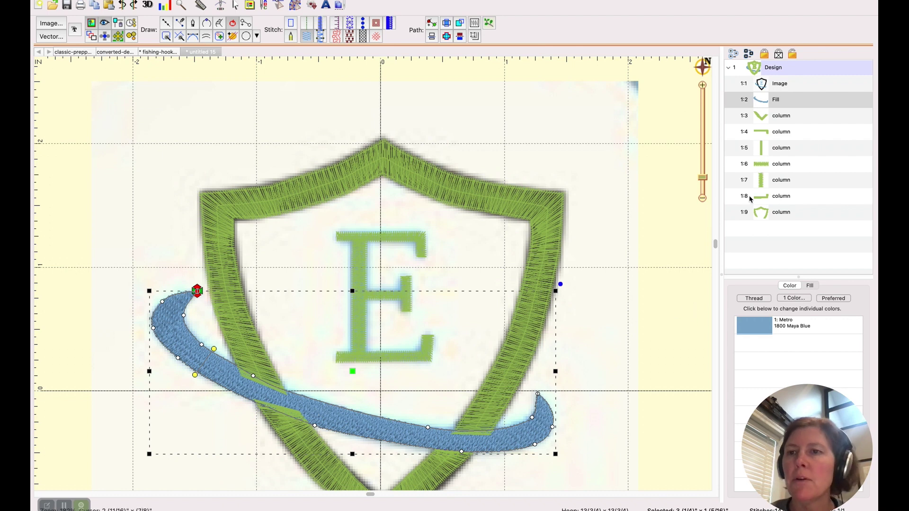
- Move the swoosh fill to the end of the stitch order
left_click(759, 105)
right_click(759, 105)
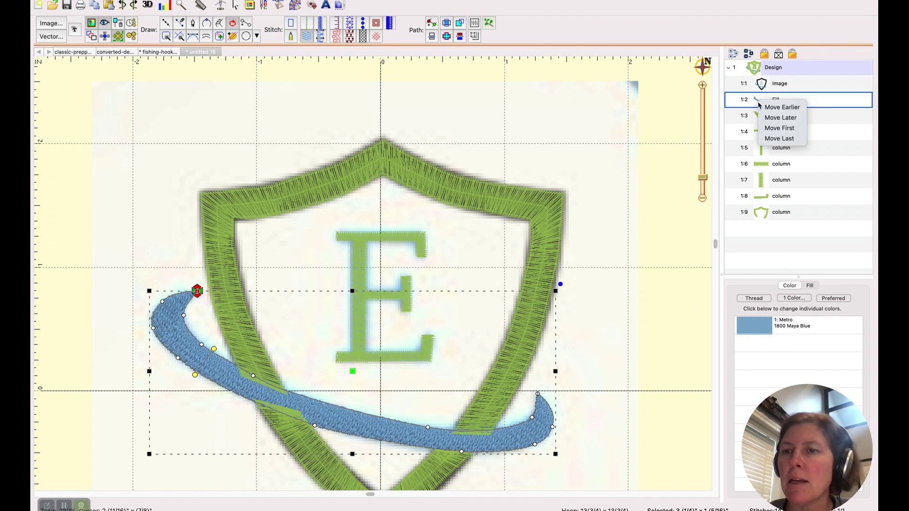
left_click(772, 138)
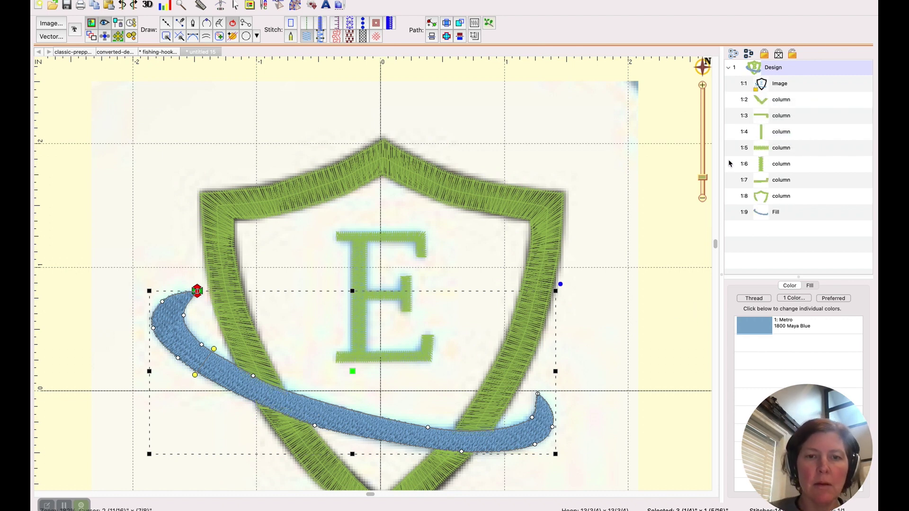
- Drag the V-shaped shield column just before the shield outline and select both shield columns
left_click(763, 103)
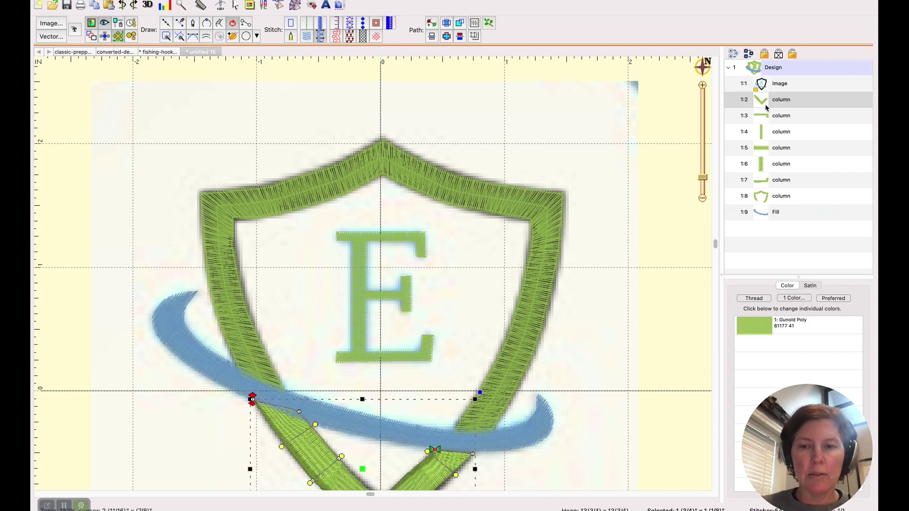
left_click(773, 121)
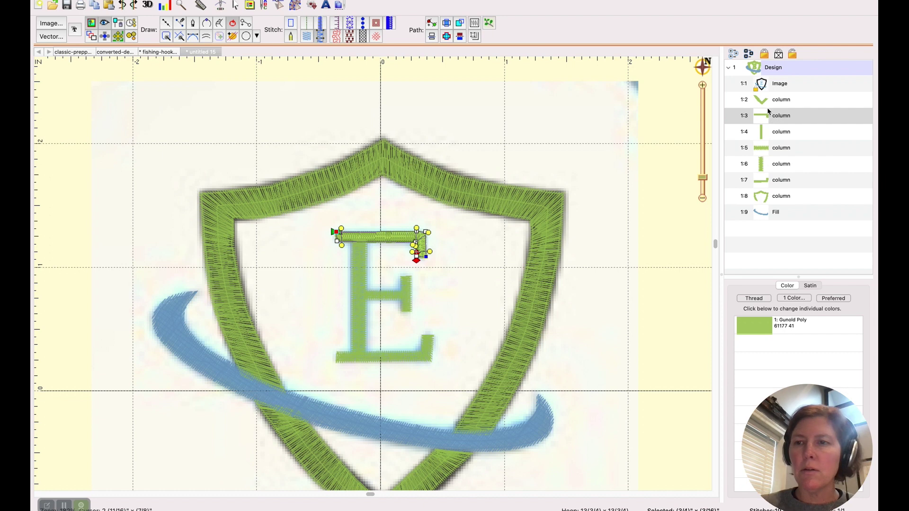
left_click(768, 99)
left_click(767, 197)
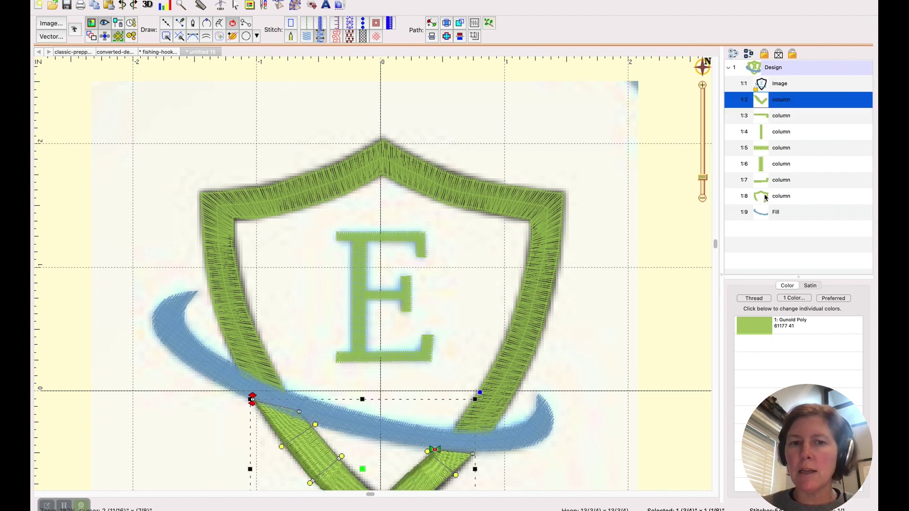
left_click_drag(763, 105, 767, 192)
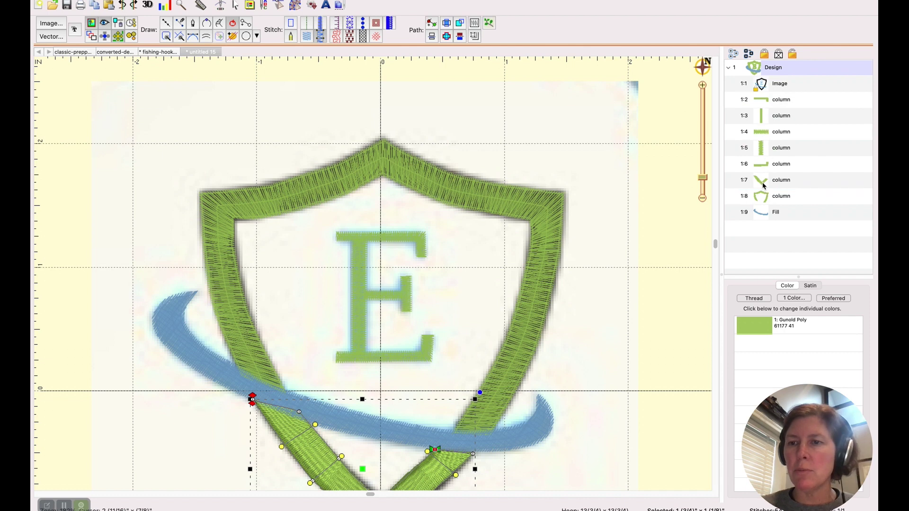
left_click(766, 197, "shift")
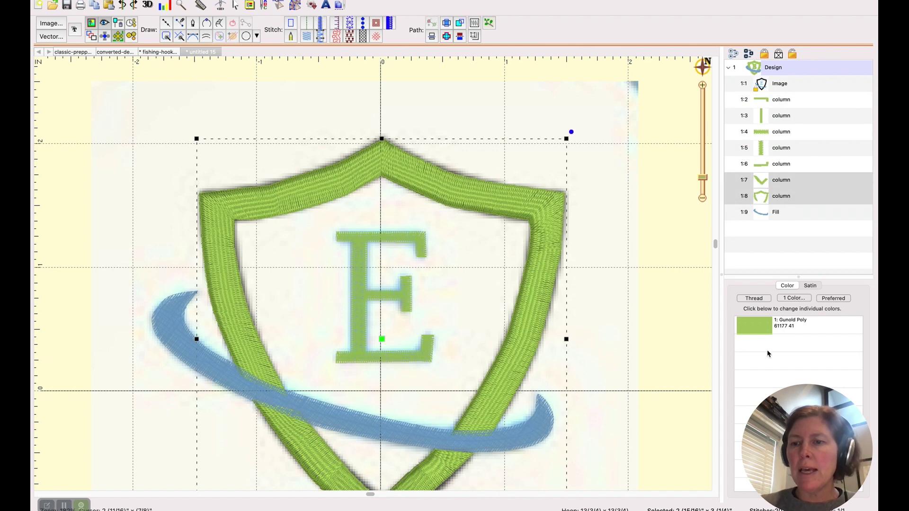
- Give both shield columns thread 157, Metro 2341 Dark Scarlet, and branch them into one path
left_click(760, 329)
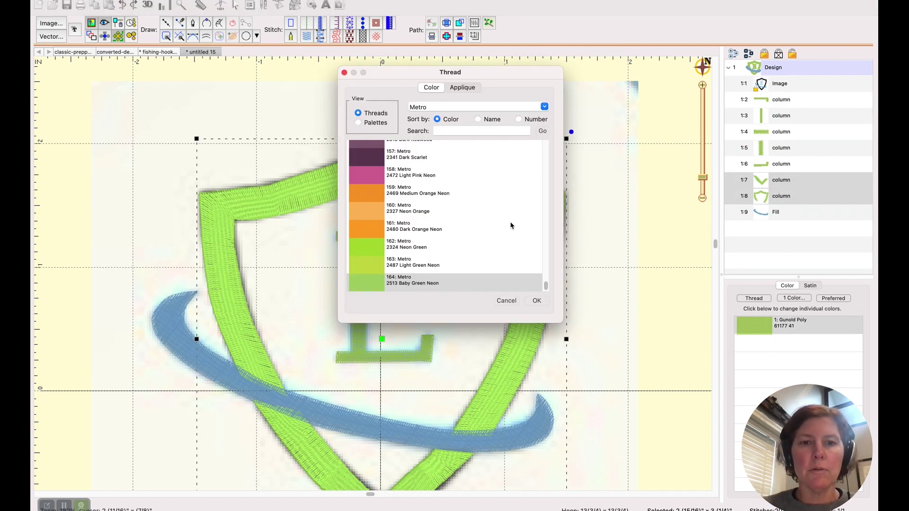
left_click(374, 164)
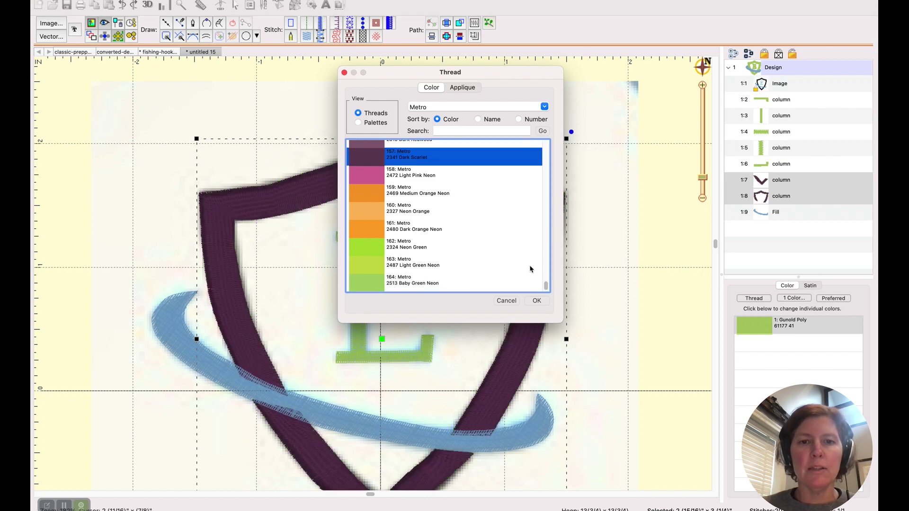
left_click(535, 302)
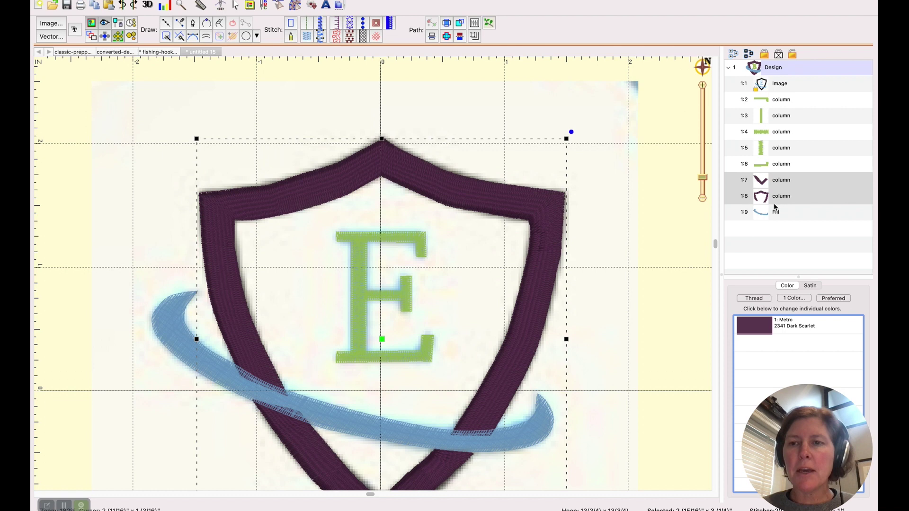
left_click(492, 27)
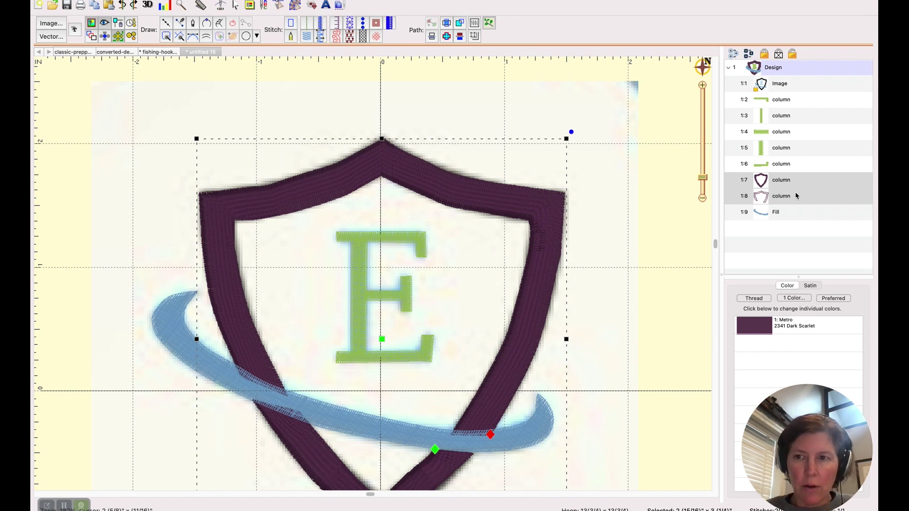
- Select the E's columns, rows 1:2 through 1:6, and branch them into a single path
left_click(768, 103)
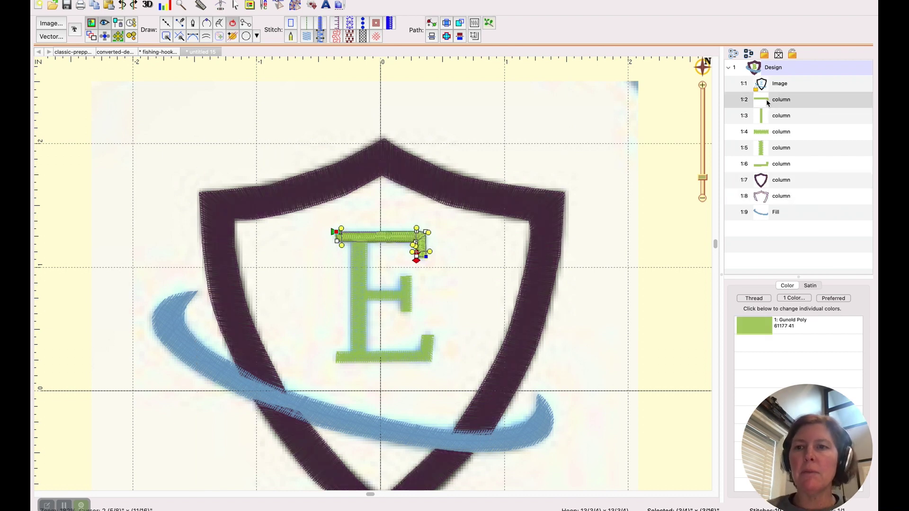
left_click(768, 166, "shift")
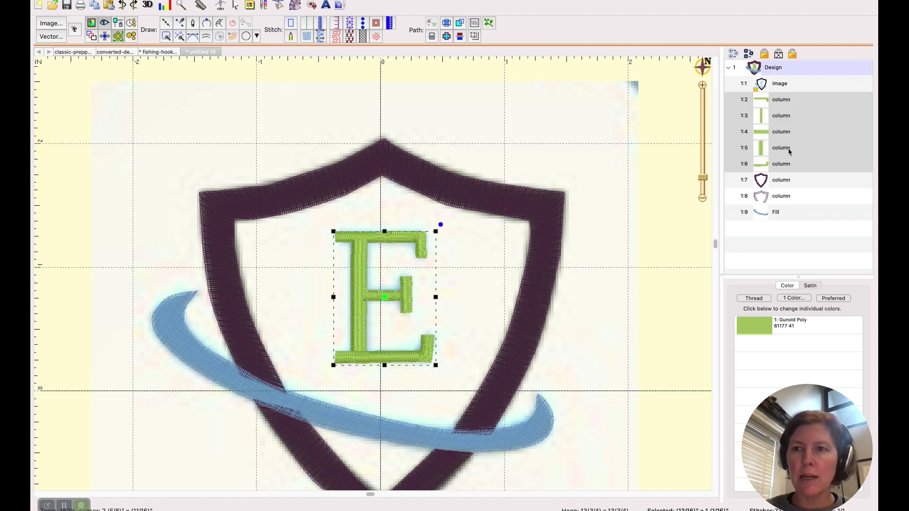
left_click(488, 25)
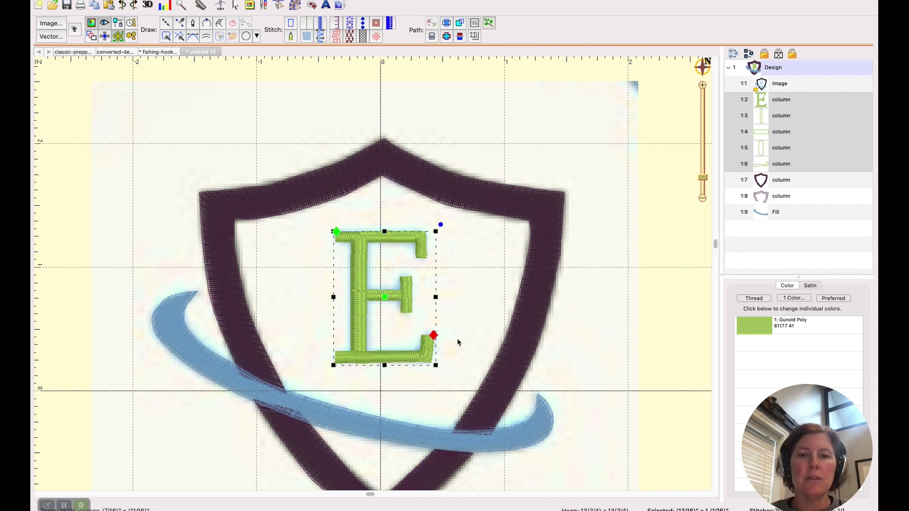
left_click_drag(704, 181, 703, 189)
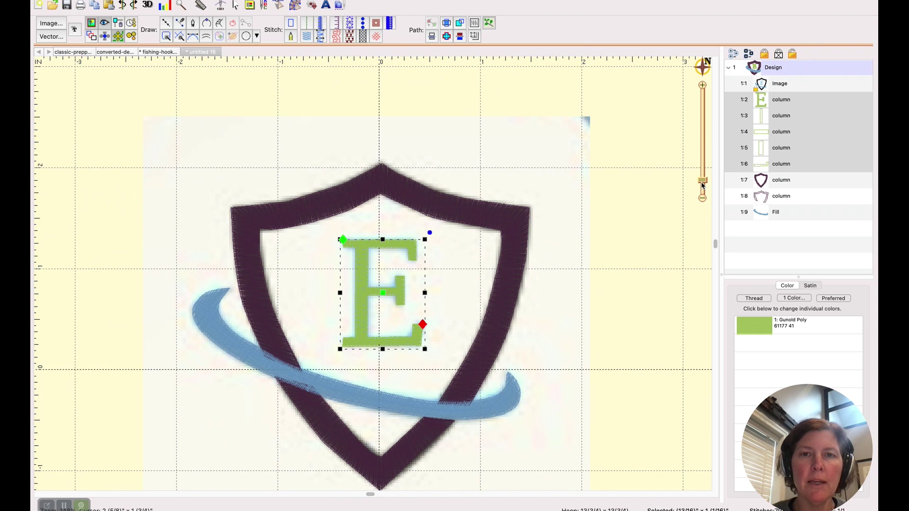
left_click(220, 5)
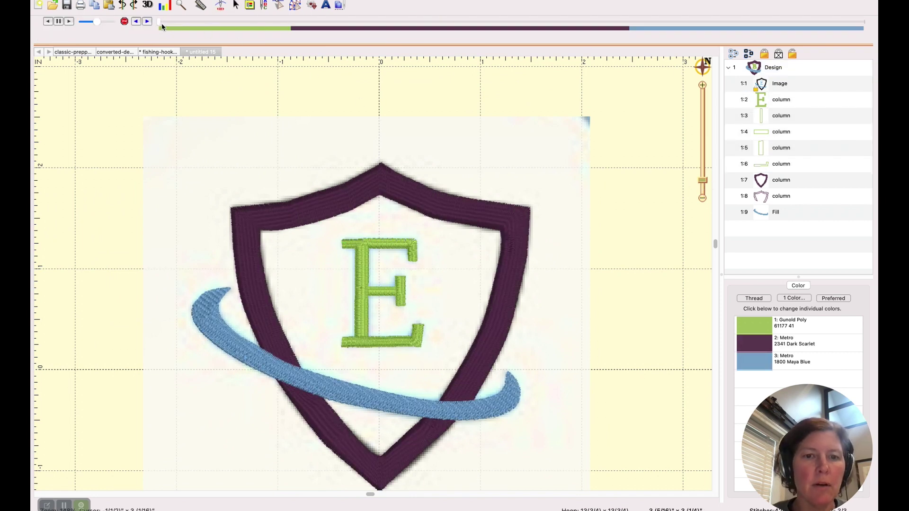
- Play the stitch-out through the green E, step one stitch back and forward, then through the shield
left_click_drag(162, 27, 299, 35)
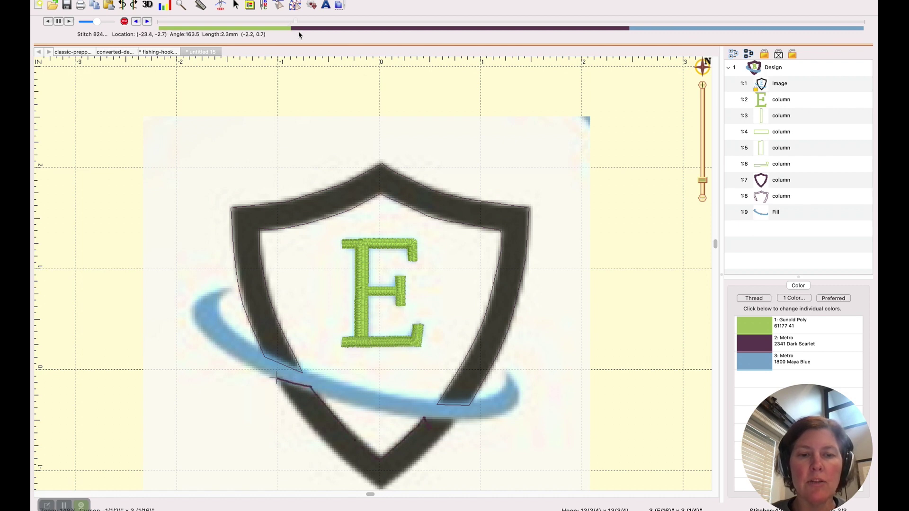
key("Left")
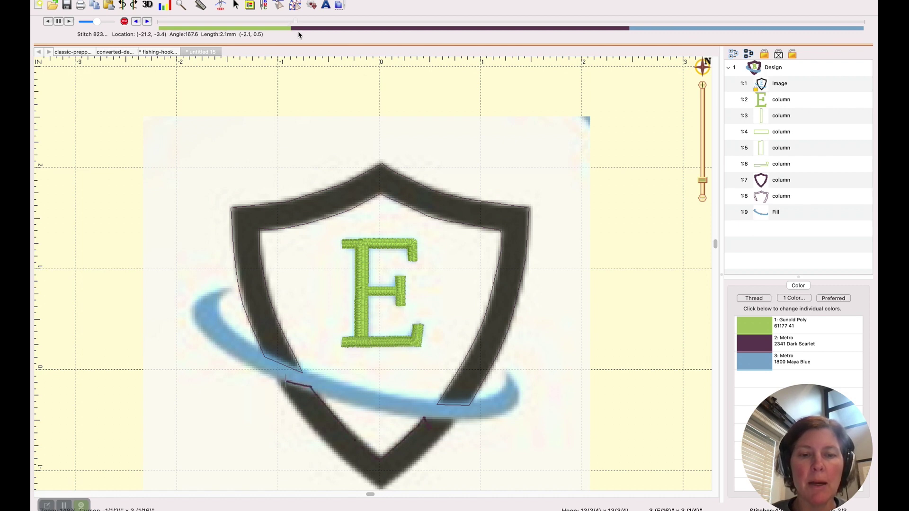
key("Right")
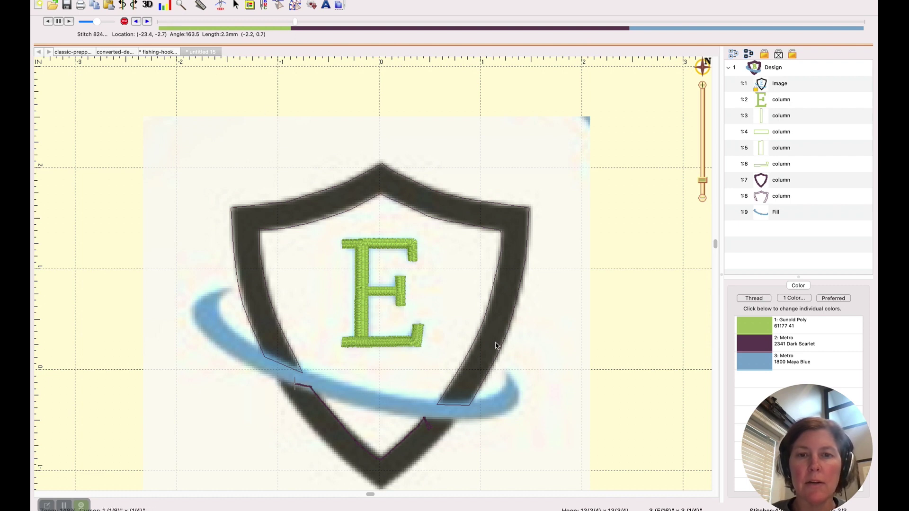
left_click_drag(299, 22, 637, 47)
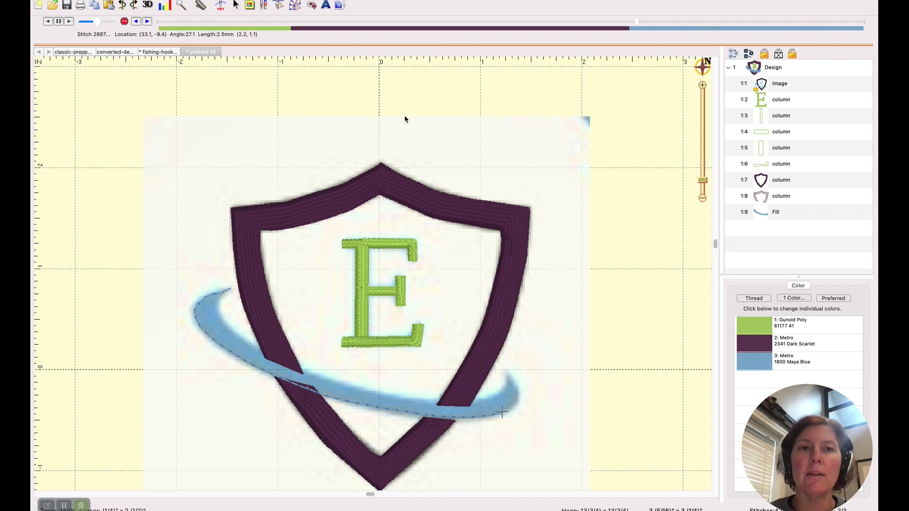
mouse_move(279, 6)
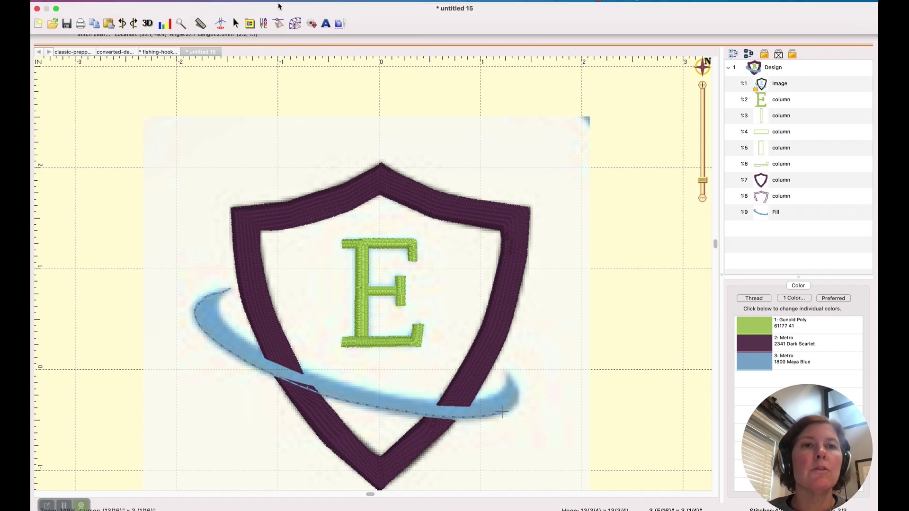
left_click(295, 24)
- Check the E and the two shield columns in the object list
left_click(770, 99)
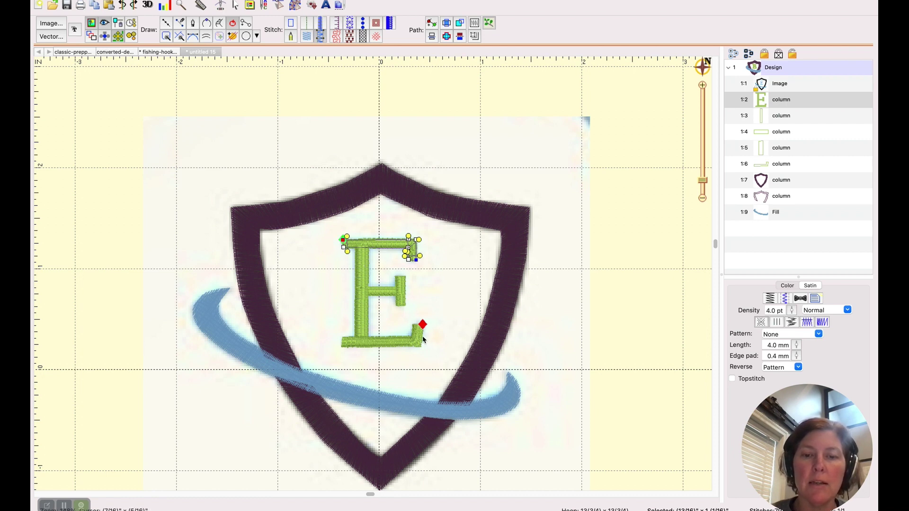
left_click(764, 182)
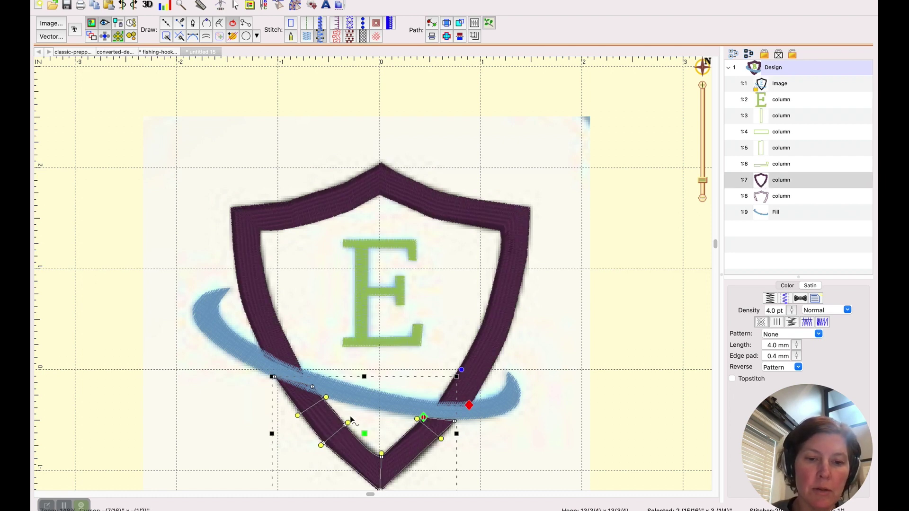
left_click(766, 199)
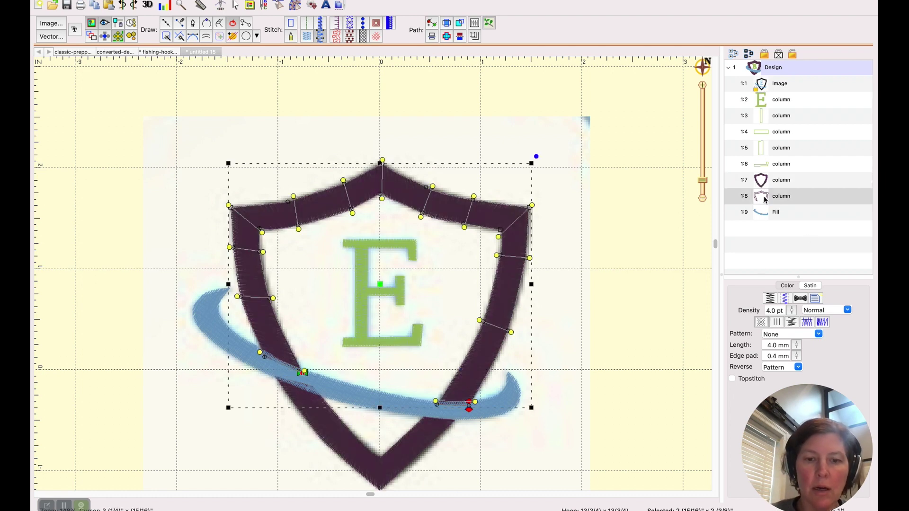
left_click(762, 183)
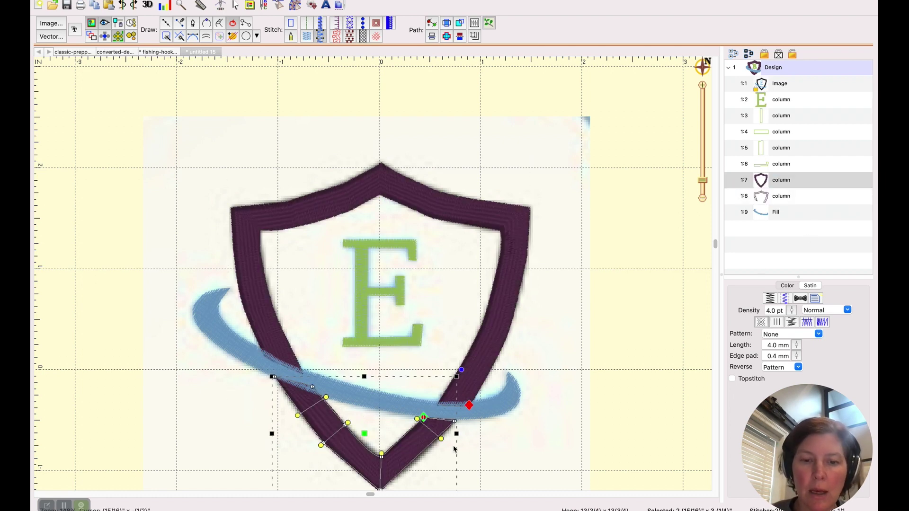
left_click(425, 418)
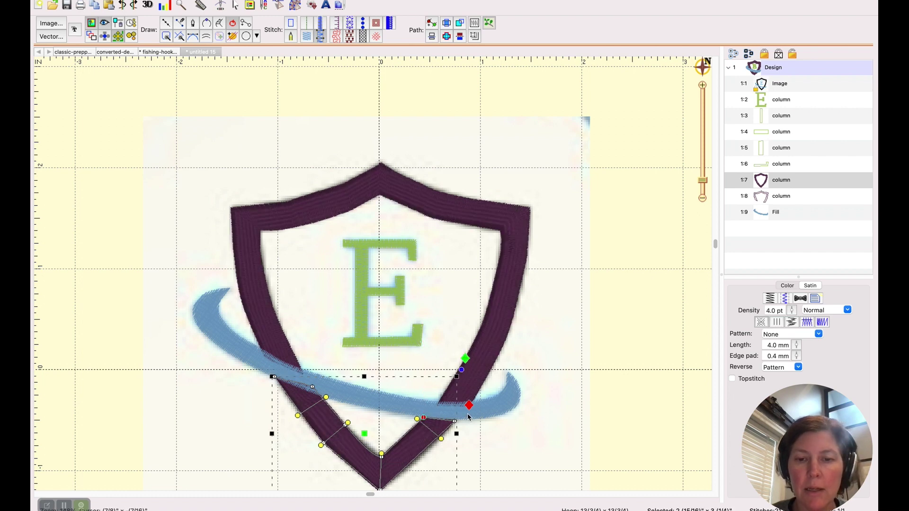
- Move the blue swoosh fill's exit point to its right-hand tip
left_click(774, 213)
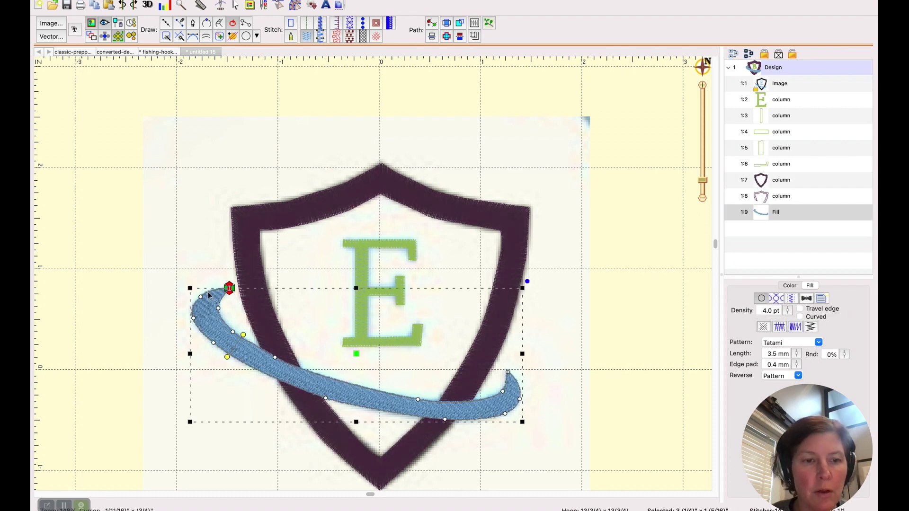
left_click(302, 374)
mouse_move(303, 375)
left_mouse_down()
mouse_move(487, 402)
mouse_move(471, 402)
left_mouse_up()
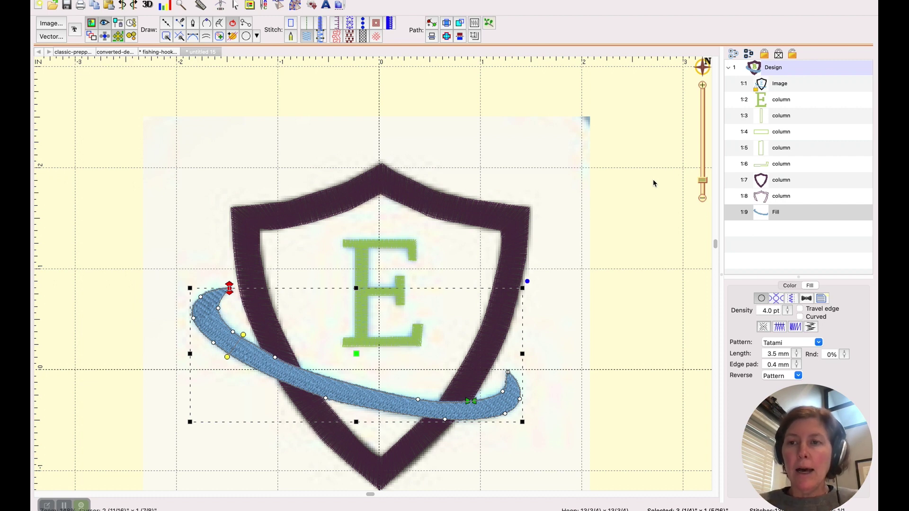
key("Tab")
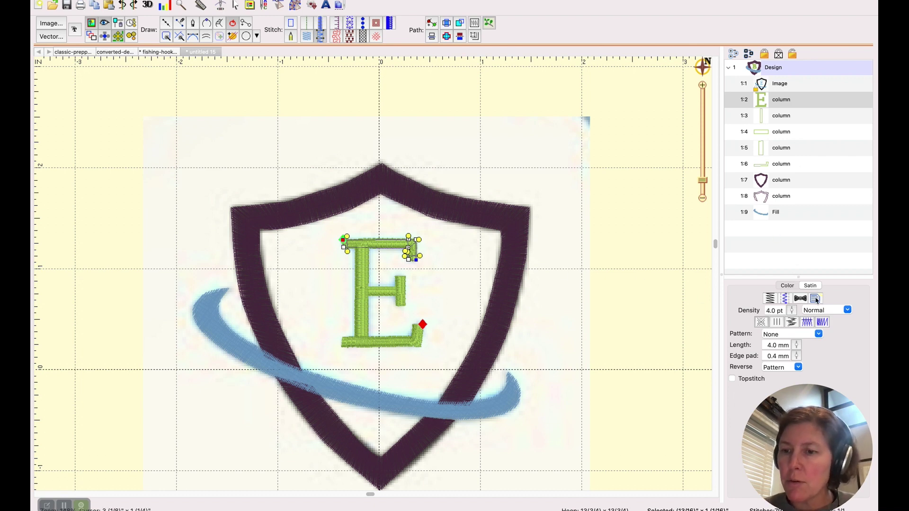
- Turn on Tie at entry and Tie at exit for the E's satin column
left_click(801, 299)
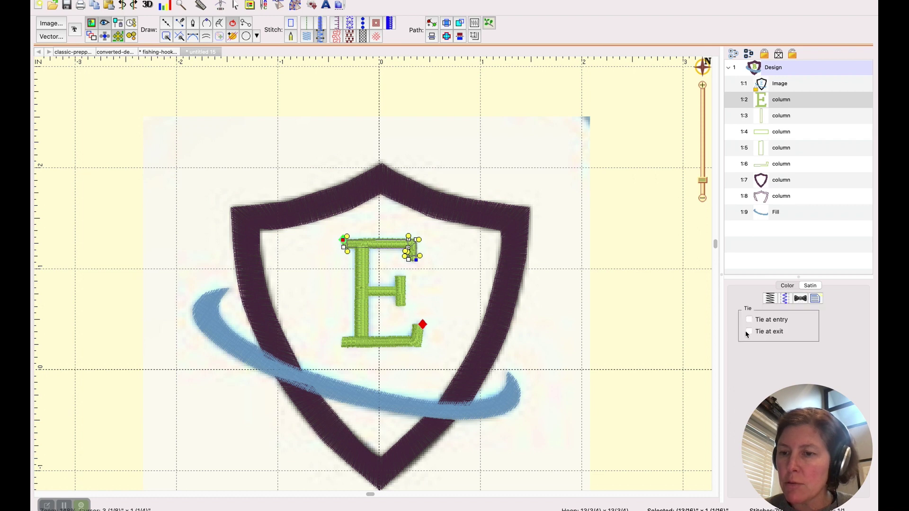
left_click(749, 321)
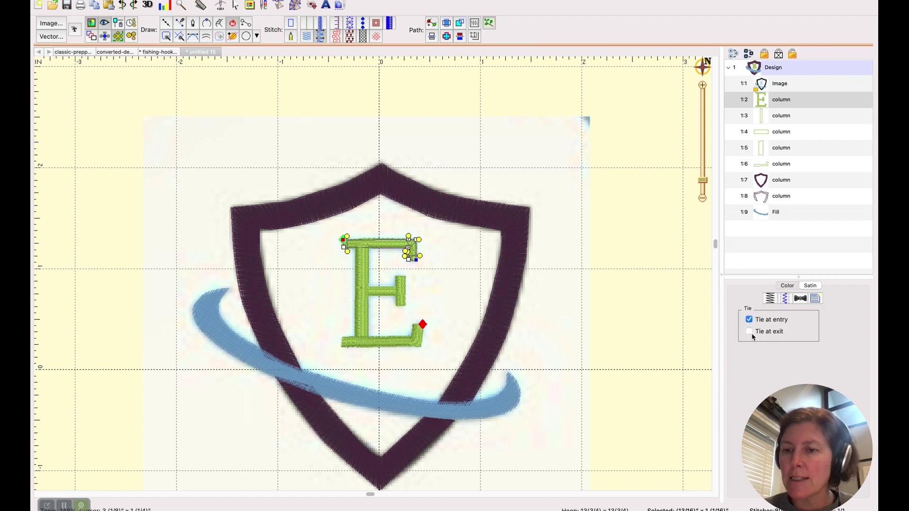
left_click(750, 333)
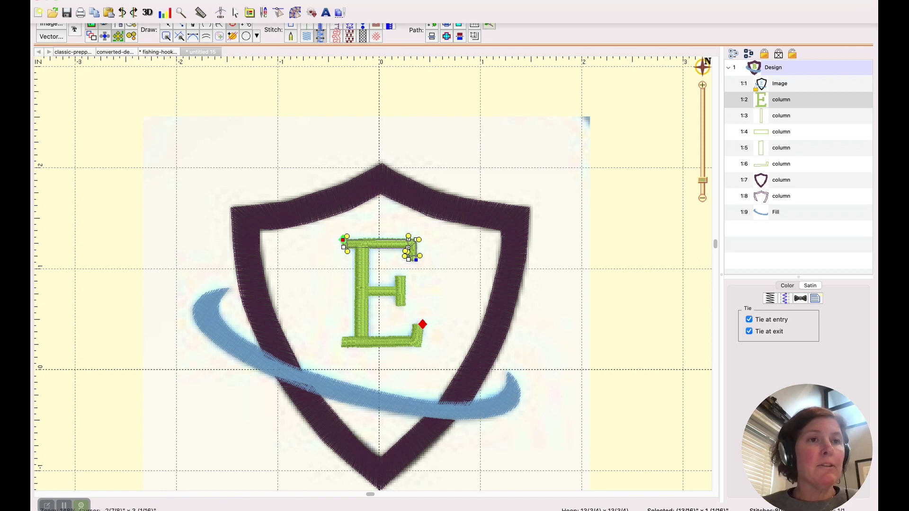
- Open the File menu to reach Save As (Stitch and Working)
left_click(116, 3)
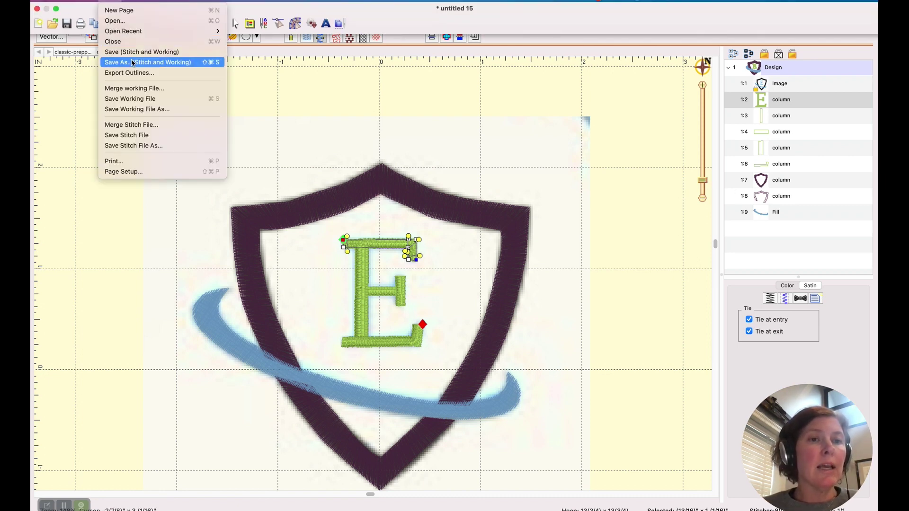